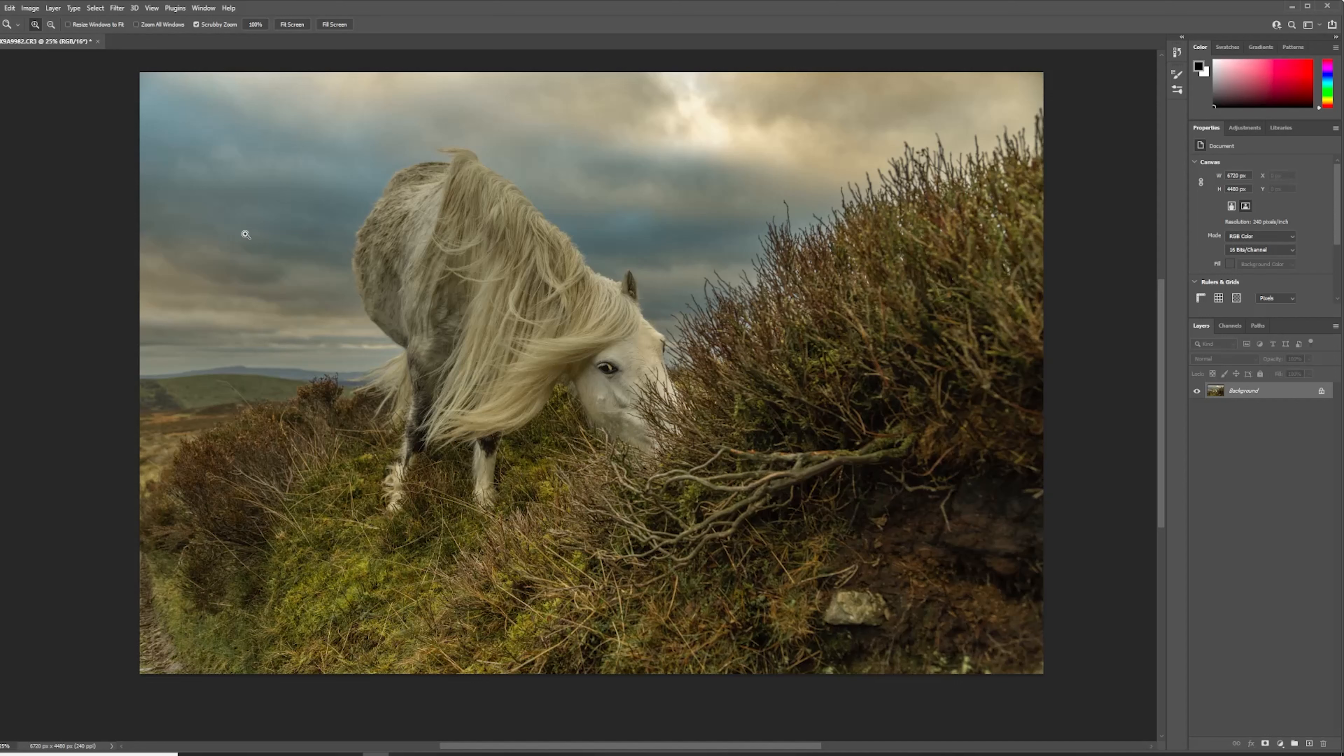
# - Enlarge the Dodge tool's brush to about 1300 px and brighten the midtones across the sky
pyautogui.press('o')
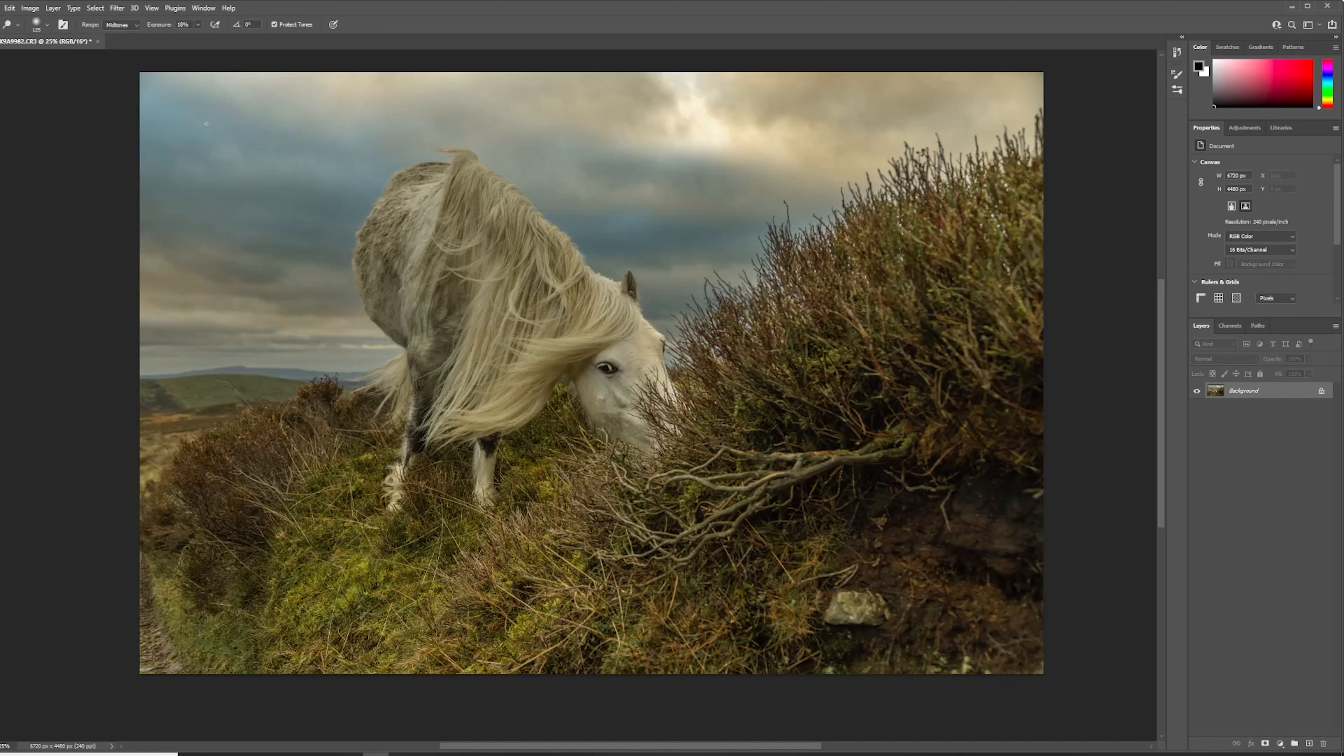
pyautogui.press(']')
pyautogui.press(']')
pyautogui.press(']')
pyautogui.press(']')
pyautogui.press(']')
pyautogui.press(']')
pyautogui.press(']')
pyautogui.press(']')
pyautogui.press(']')
pyautogui.press(']')
pyautogui.press(']')
pyautogui.press(']')
pyautogui.press(']')
pyautogui.press(']')
pyautogui.press(']')
pyautogui.press(']')
pyautogui.press(']')
pyautogui.press(']')
pyautogui.press(']')
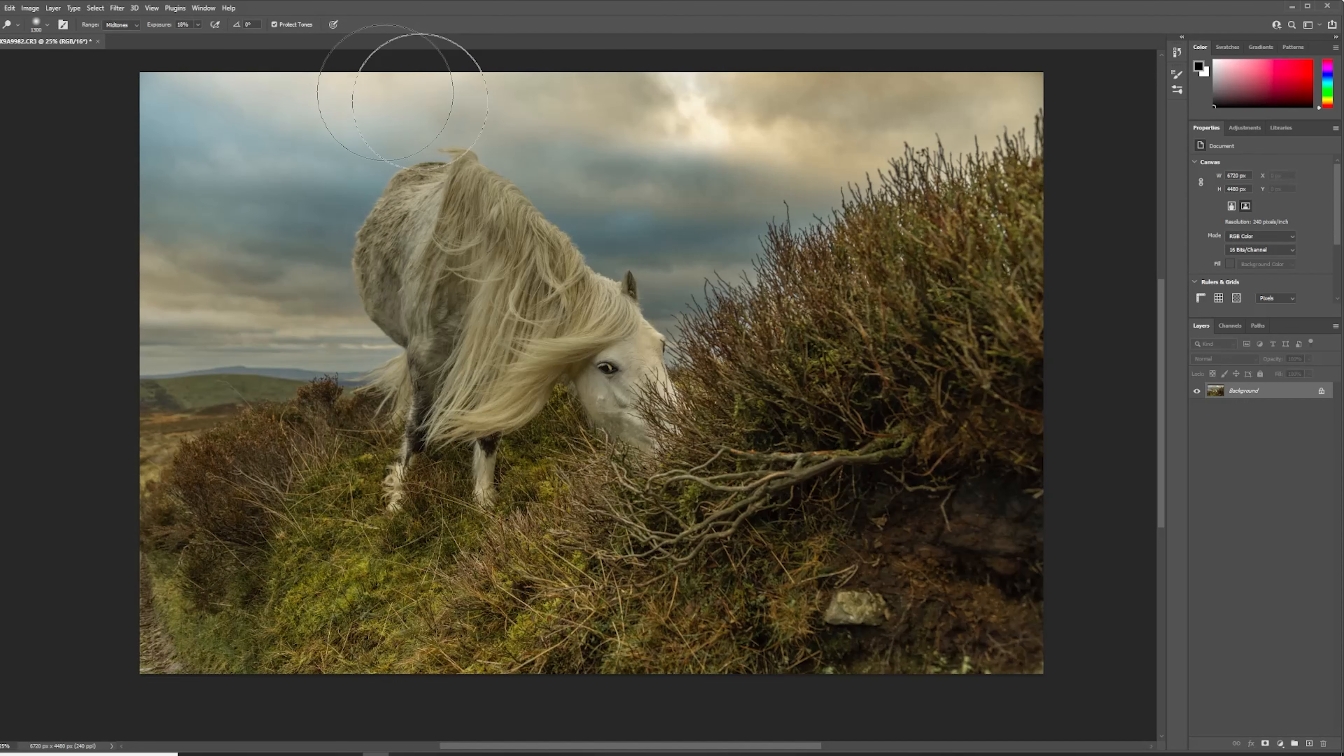
pyautogui.moveTo(420, 102)
pyautogui.mouseDown()
pyautogui.moveTo(1271, 80)
pyautogui.moveTo(1075, 124)
pyautogui.moveTo(539, 120)
pyautogui.moveTo(1156, 83)
pyautogui.moveTo(234, 120)
pyautogui.moveTo(735, 54)
pyautogui.moveTo(322, 72)
pyautogui.moveTo(789, 207)
pyautogui.mouseUp()
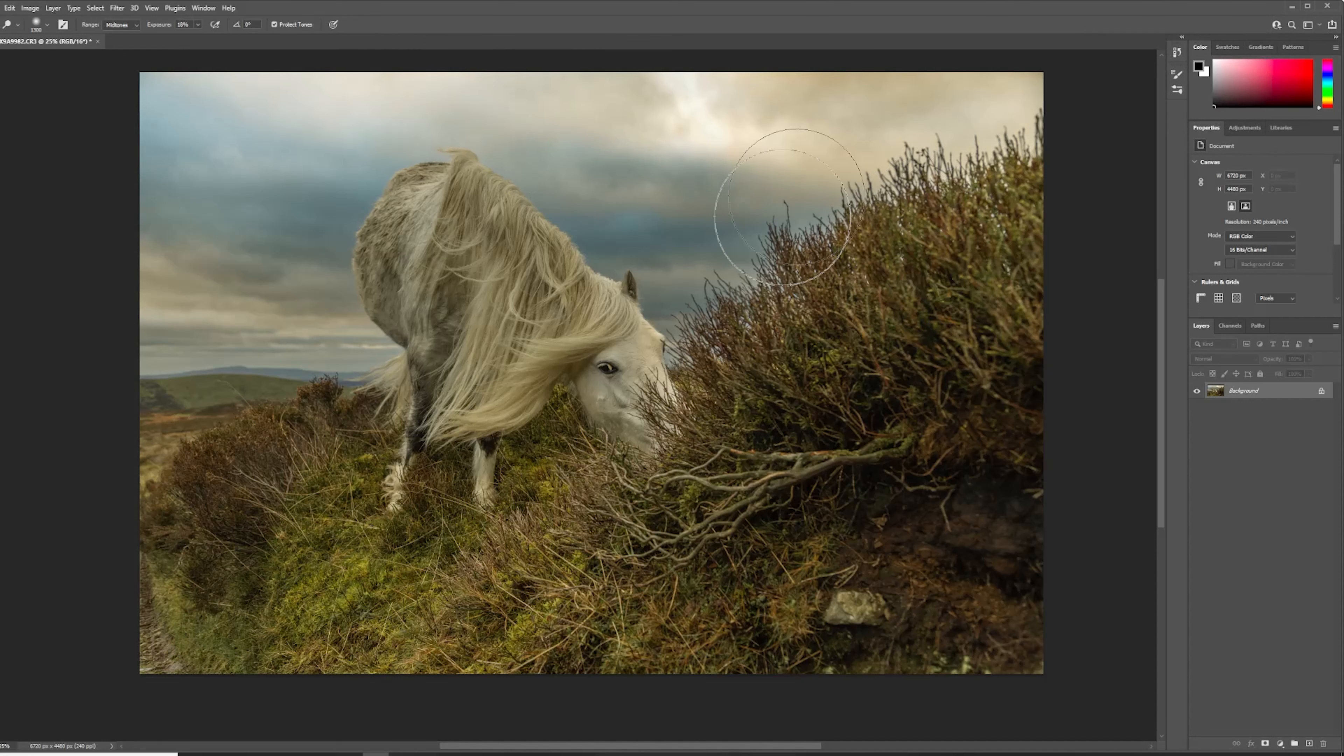
# - Dodge the heather and grass across the foreground with a slightly smaller brush of about 1100 px
pyautogui.press('[')
pyautogui.press('[')
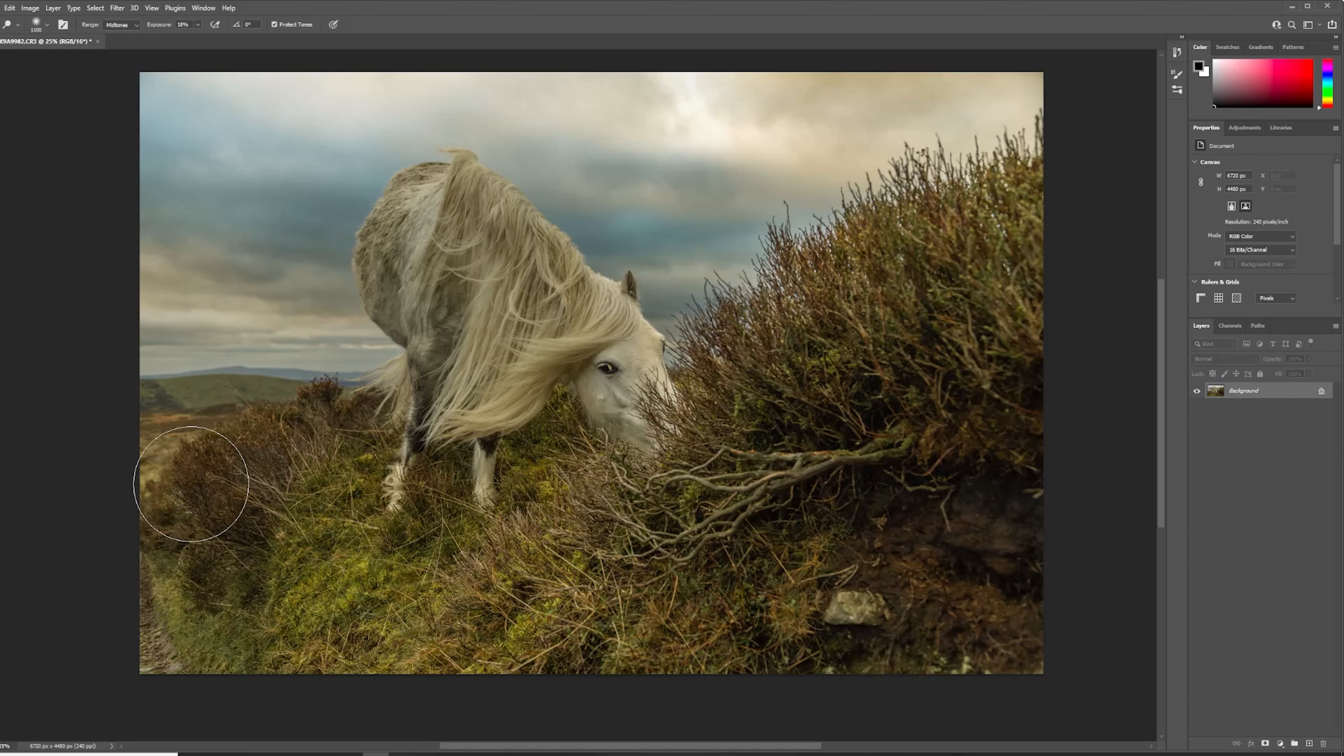
pyautogui.moveTo(191, 484)
pyautogui.mouseDown()
pyautogui.moveTo(253, 467)
pyautogui.moveTo(217, 491)
pyautogui.moveTo(349, 545)
pyautogui.moveTo(317, 582)
pyautogui.moveTo(175, 601)
pyautogui.moveTo(240, 612)
pyautogui.moveTo(170, 618)
pyautogui.moveTo(437, 666)
pyautogui.moveTo(513, 631)
pyautogui.mouseUp()
pyautogui.moveTo(791, 563)
pyautogui.mouseDown()
pyautogui.moveTo(985, 559)
pyautogui.moveTo(1001, 536)
pyautogui.moveTo(811, 537)
pyautogui.moveTo(989, 567)
pyautogui.moveTo(977, 386)
pyautogui.moveTo(740, 495)
pyautogui.moveTo(954, 331)
pyautogui.moveTo(903, 315)
pyautogui.moveTo(821, 566)
pyautogui.moveTo(970, 505)
pyautogui.moveTo(1039, 523)
pyautogui.moveTo(909, 534)
pyautogui.moveTo(672, 616)
pyautogui.moveTo(1079, 621)
pyautogui.moveTo(673, 637)
pyautogui.moveTo(1088, 640)
pyautogui.moveTo(544, 623)
pyautogui.moveTo(458, 542)
pyautogui.moveTo(536, 521)
pyautogui.moveTo(536, 503)
pyautogui.moveTo(304, 583)
pyautogui.moveTo(196, 488)
pyautogui.moveTo(261, 465)
pyautogui.moveTo(220, 595)
pyautogui.moveTo(203, 570)
pyautogui.moveTo(236, 635)
pyautogui.moveTo(220, 634)
pyautogui.moveTo(628, 680)
pyautogui.moveTo(475, 237)
pyautogui.moveTo(591, 318)
pyautogui.moveTo(501, 215)
pyautogui.moveTo(527, 336)
pyautogui.moveTo(493, 286)
pyautogui.moveTo(506, 333)
pyautogui.mouseUp()
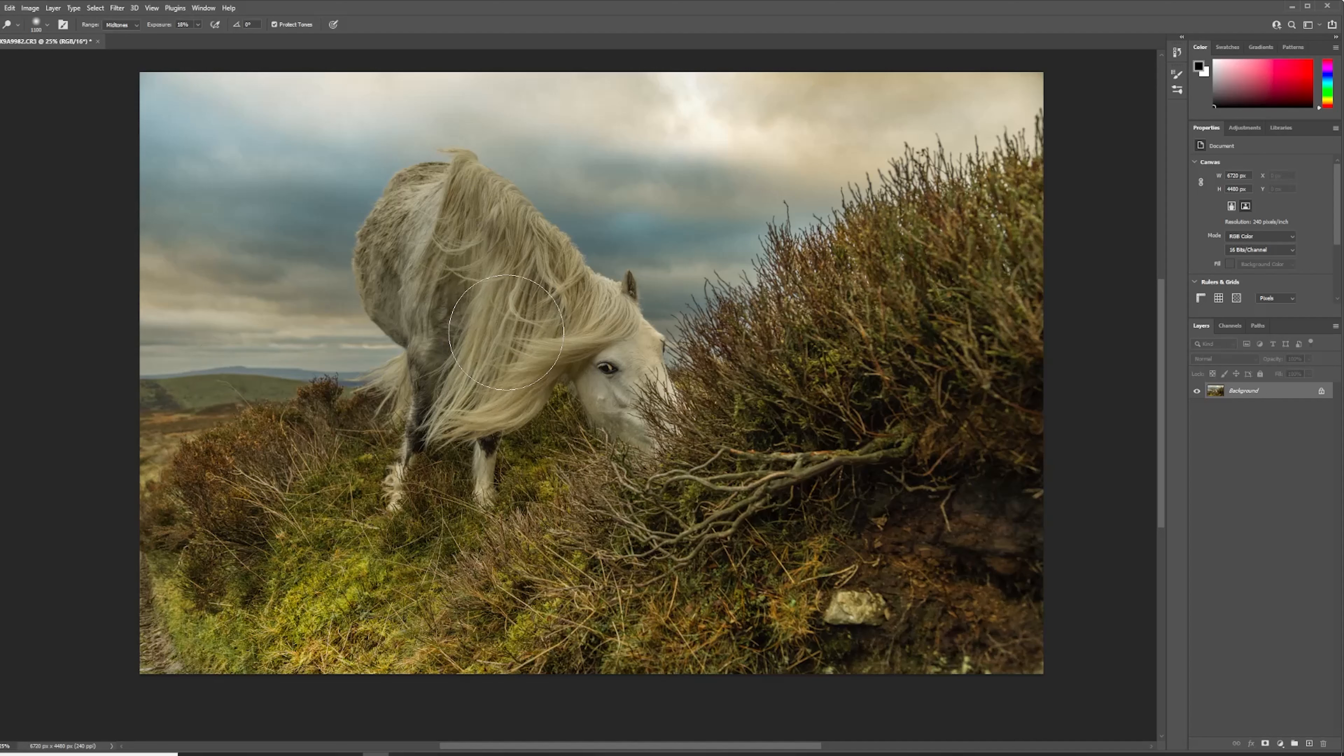
# - Dodge the light strands of the horse's mane with a much smaller brush and undo the last stroke
pyautogui.press('[')
pyautogui.press('[')
pyautogui.press('[')
pyautogui.press('[')
pyautogui.press('[')
pyautogui.press('[')
pyautogui.press('[')
pyautogui.press('[')
pyautogui.press('[')
pyautogui.press('[')
pyautogui.press('[')
pyautogui.press('[')
pyautogui.press('[')
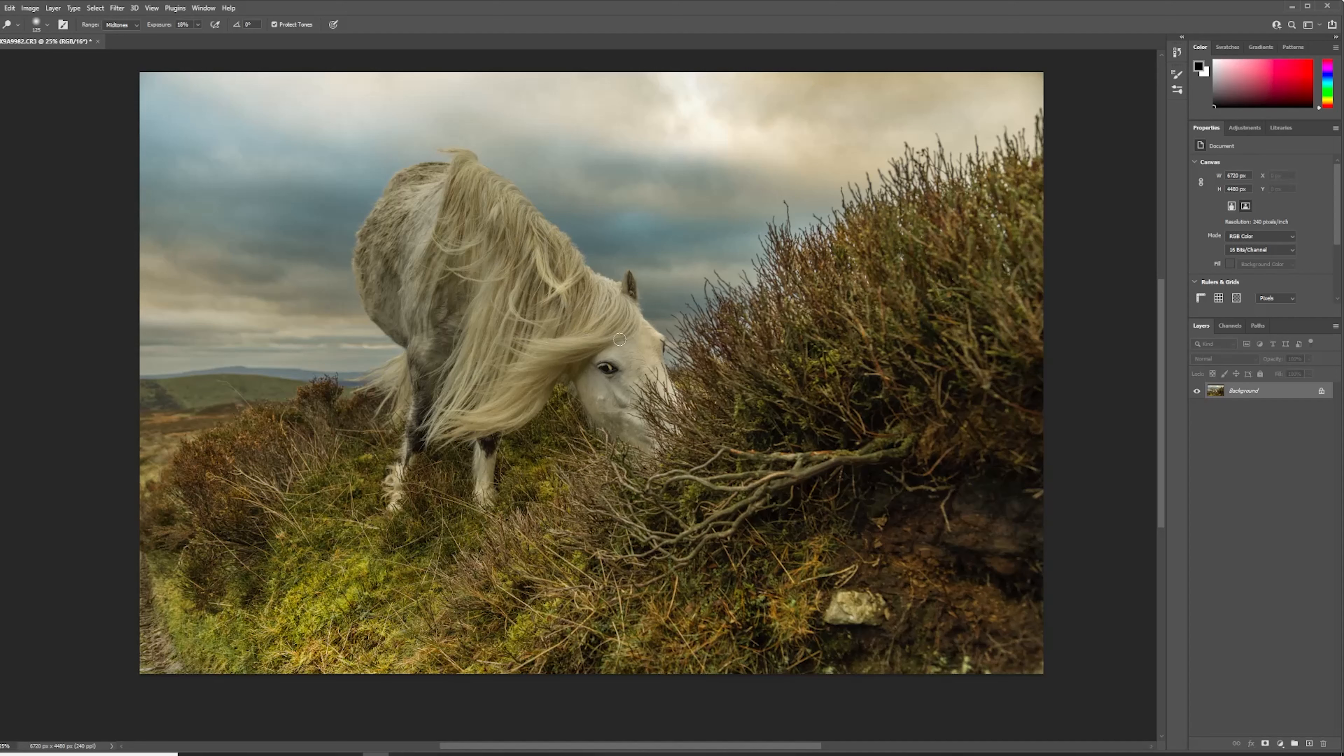
pyautogui.moveTo(589, 348)
pyautogui.mouseDown()
pyautogui.moveTo(535, 345)
pyautogui.moveTo(512, 358)
pyautogui.moveTo(549, 363)
pyautogui.moveTo(507, 367)
pyautogui.moveTo(428, 414)
pyautogui.mouseUp()
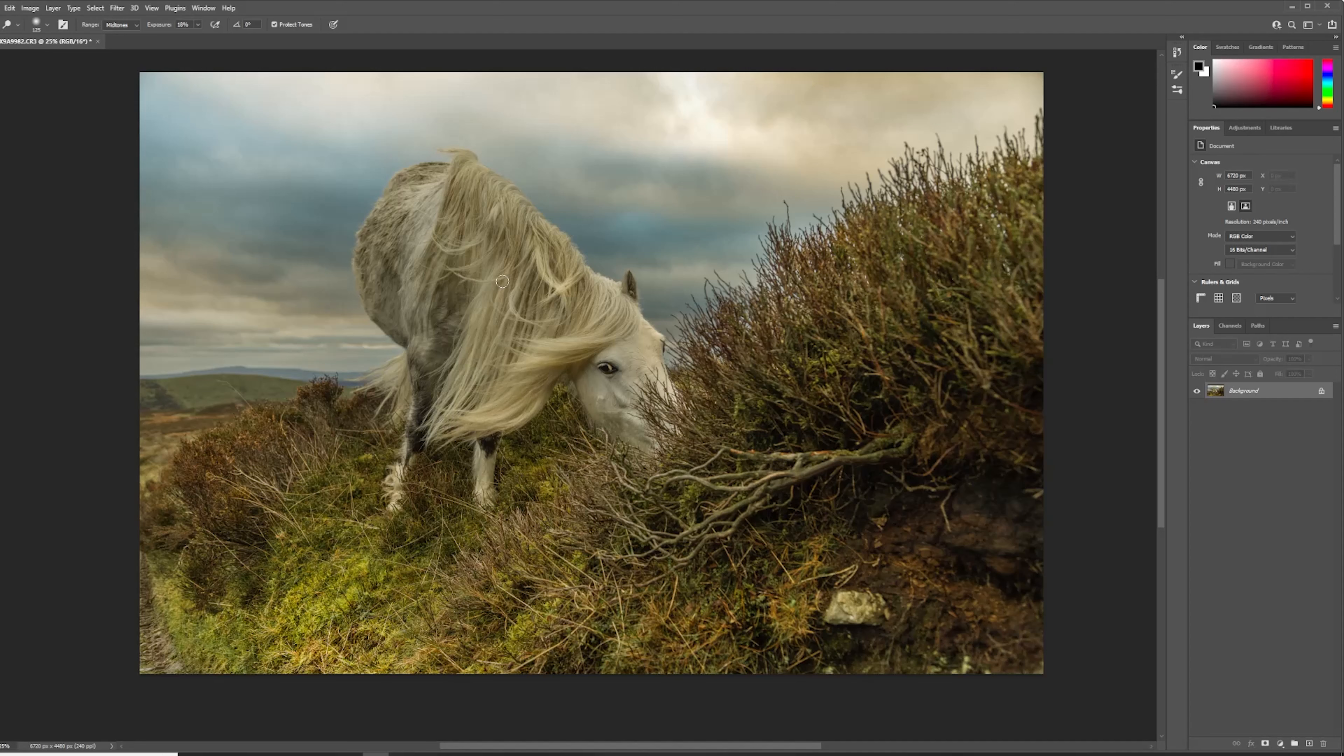
pyautogui.moveTo(502, 281); pyautogui.dragTo(473, 339)
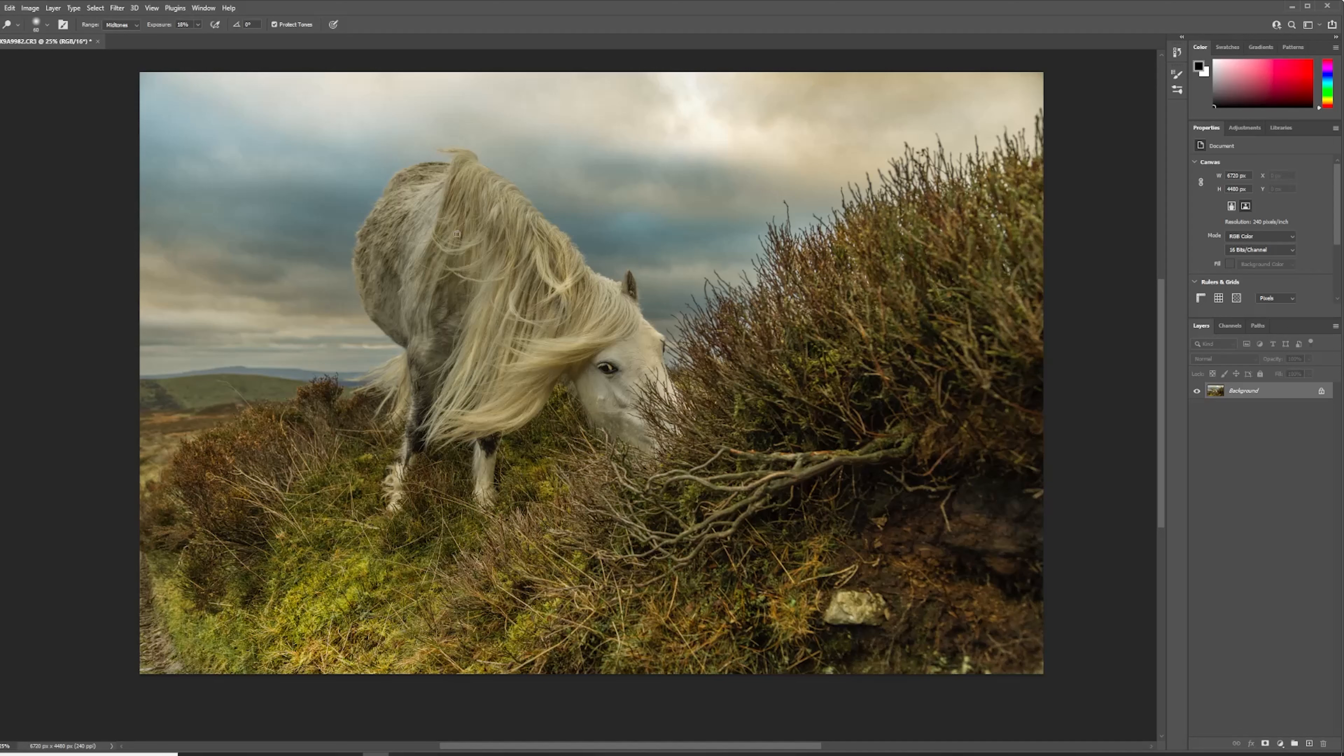
pyautogui.click(10, 7)
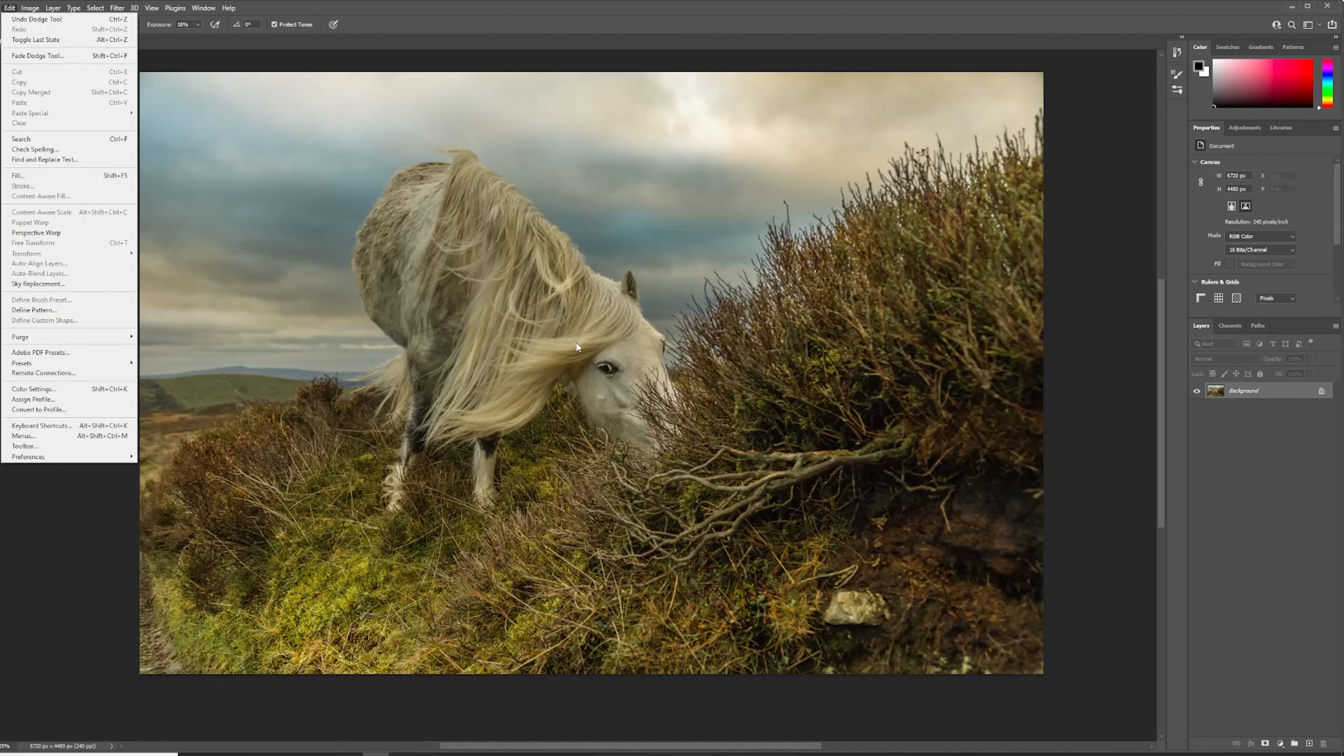
pyautogui.click(37, 19)
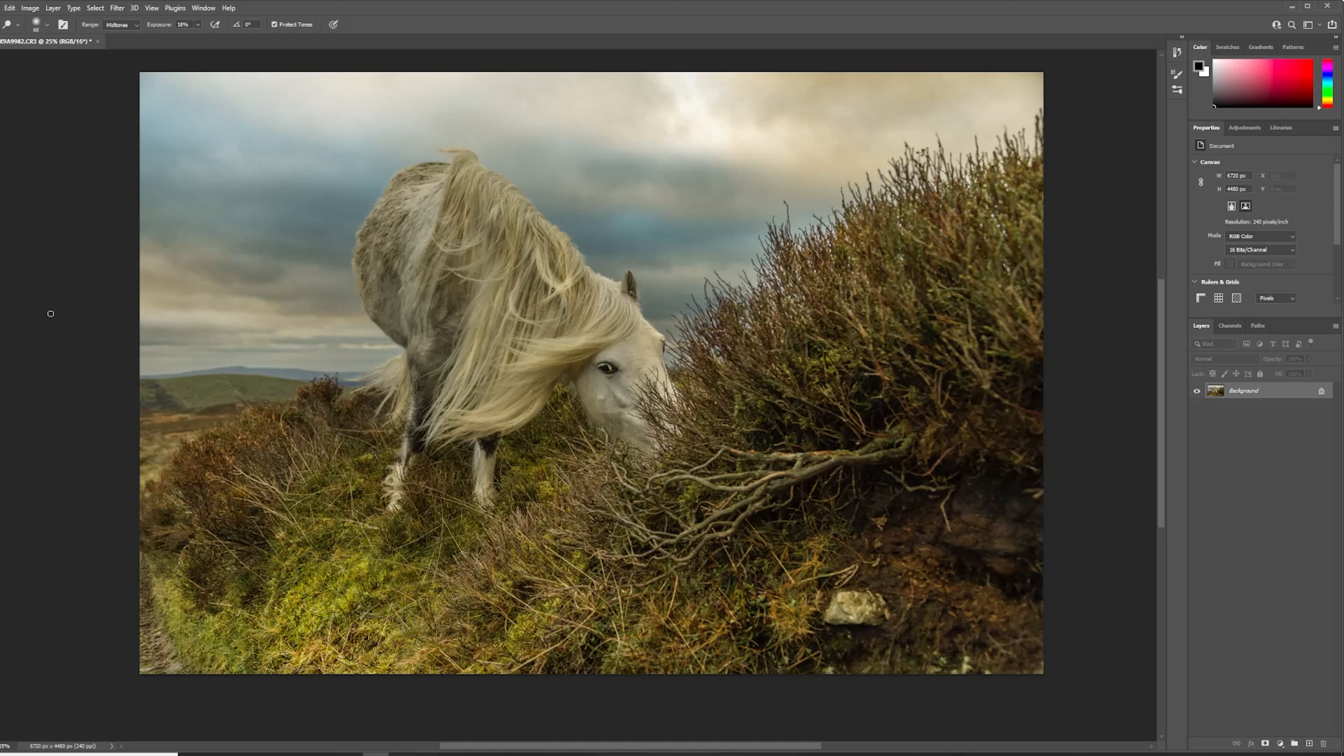
pyautogui.rightClick(1, 251)
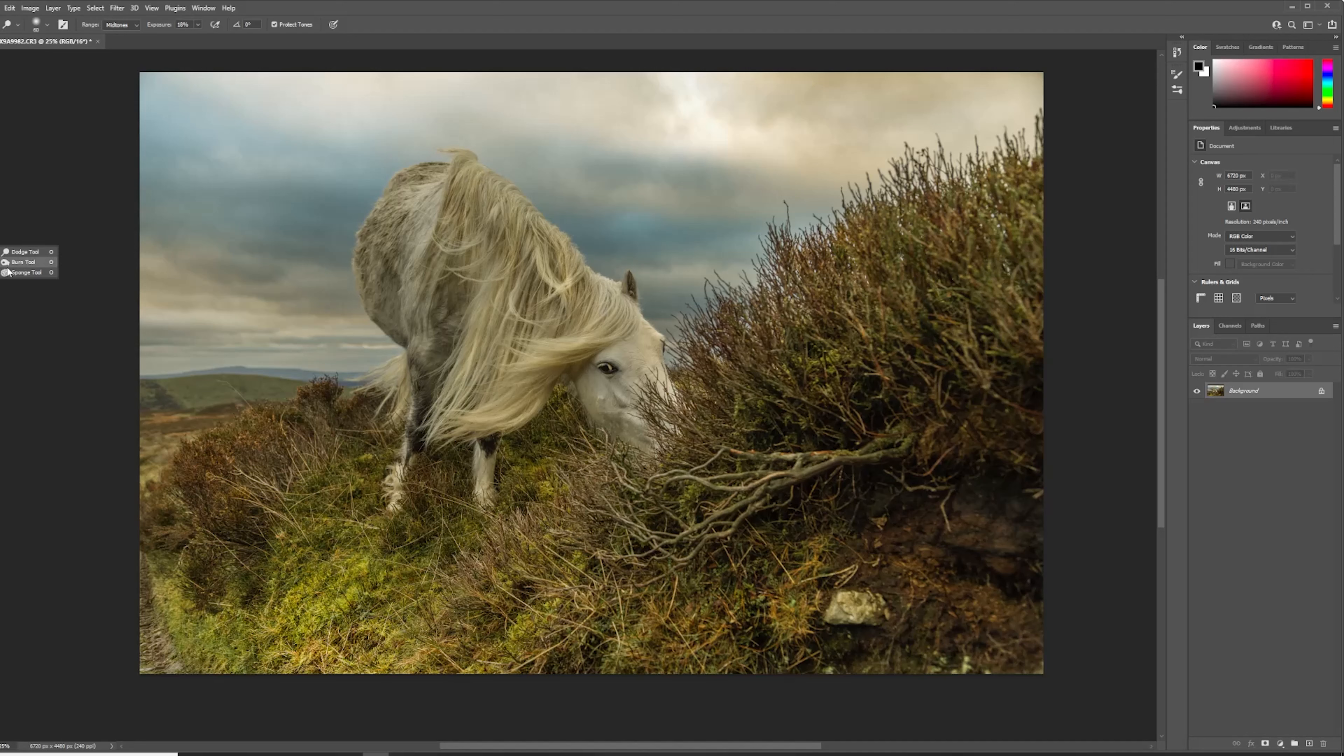
pyautogui.click(21, 262)
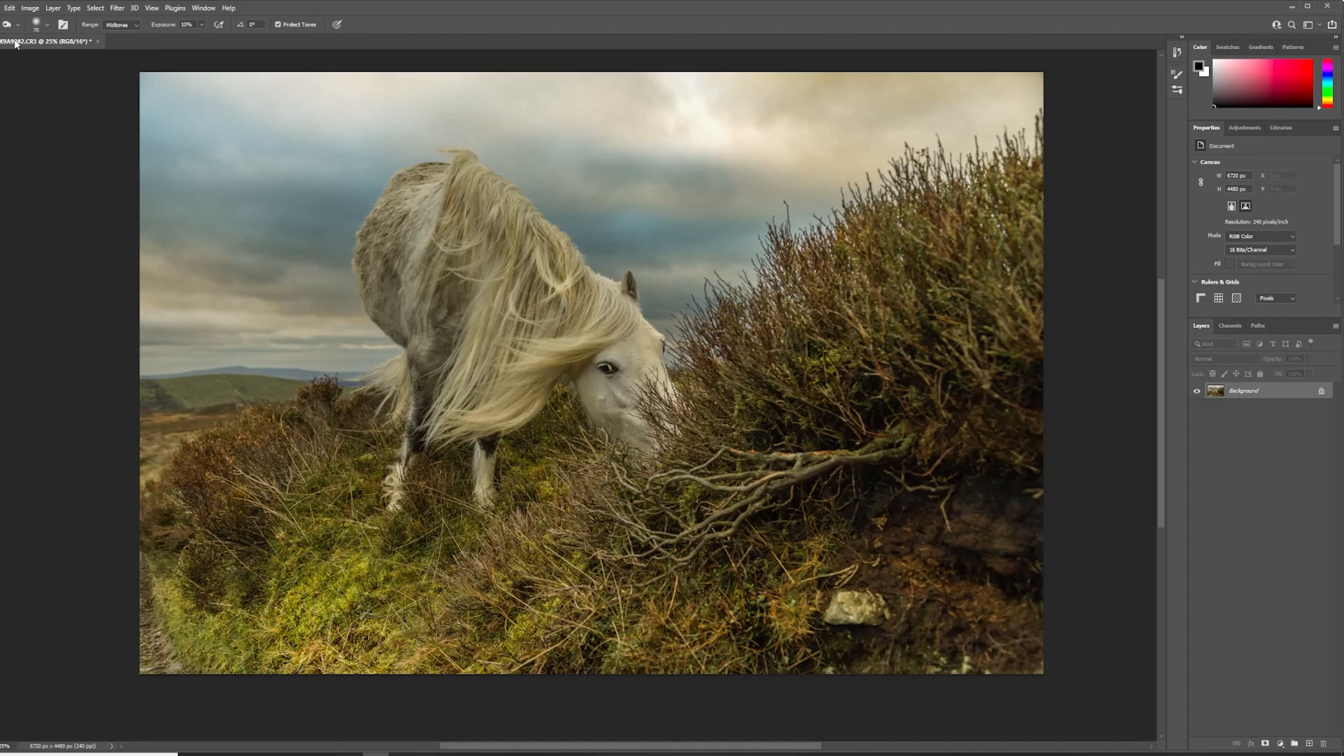
pyautogui.click(14, 9)
pyautogui.click(19, 20)
pyautogui.rightClick(1, 250)
pyautogui.click(10, 254)
pyautogui.press(']')
pyautogui.press(']')
pyautogui.press(']')
pyautogui.press(']')
pyautogui.press(']')
pyautogui.press(']')
pyautogui.press(']')
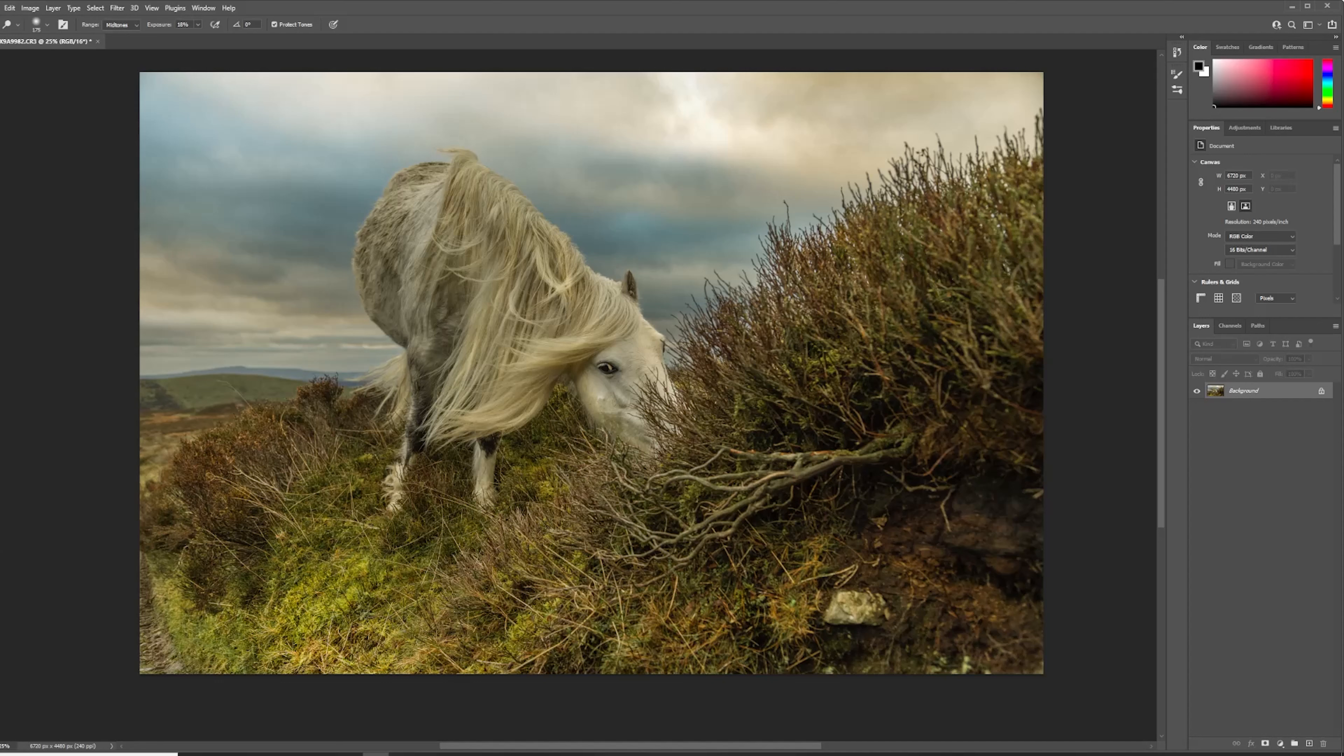
# - Save the retouched horse photo and close Photoshop to return to Lightroom Classic
pyautogui.click(1, 7)
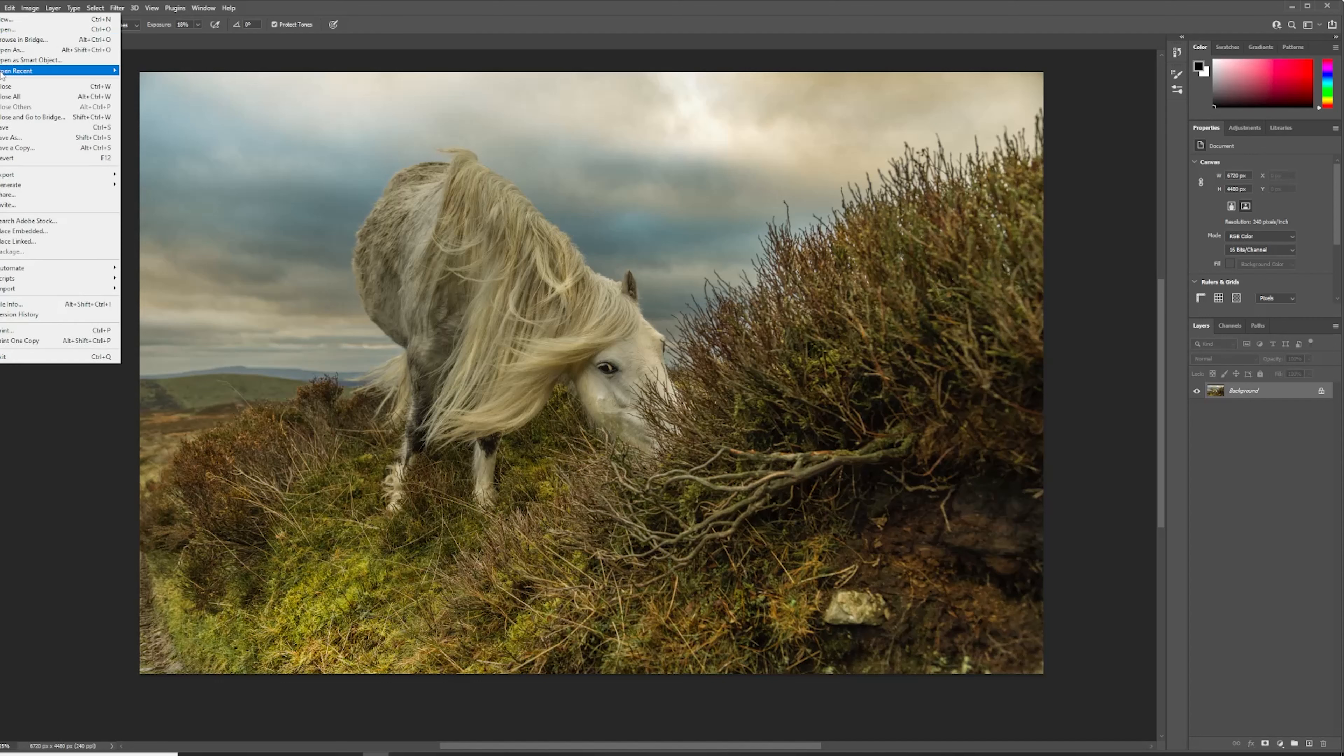
pyautogui.click(11, 127)
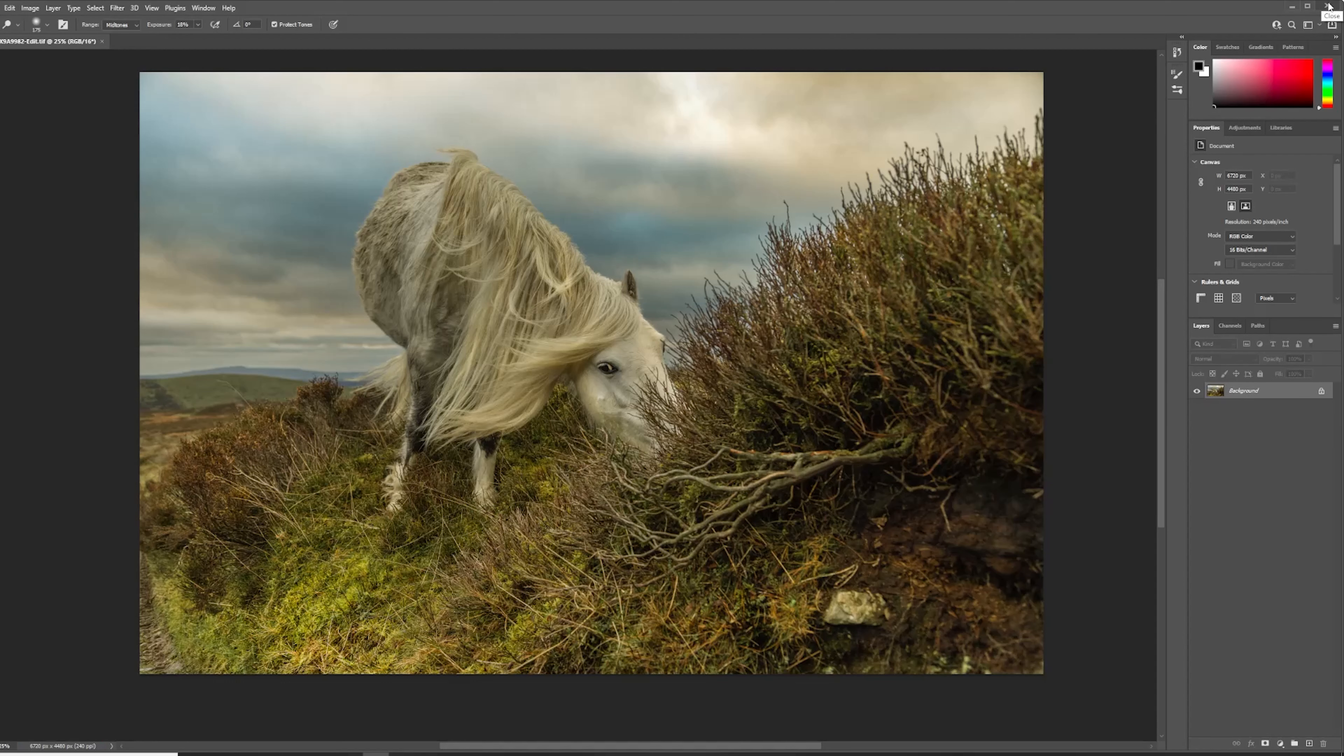
pyautogui.click(1330, 6)
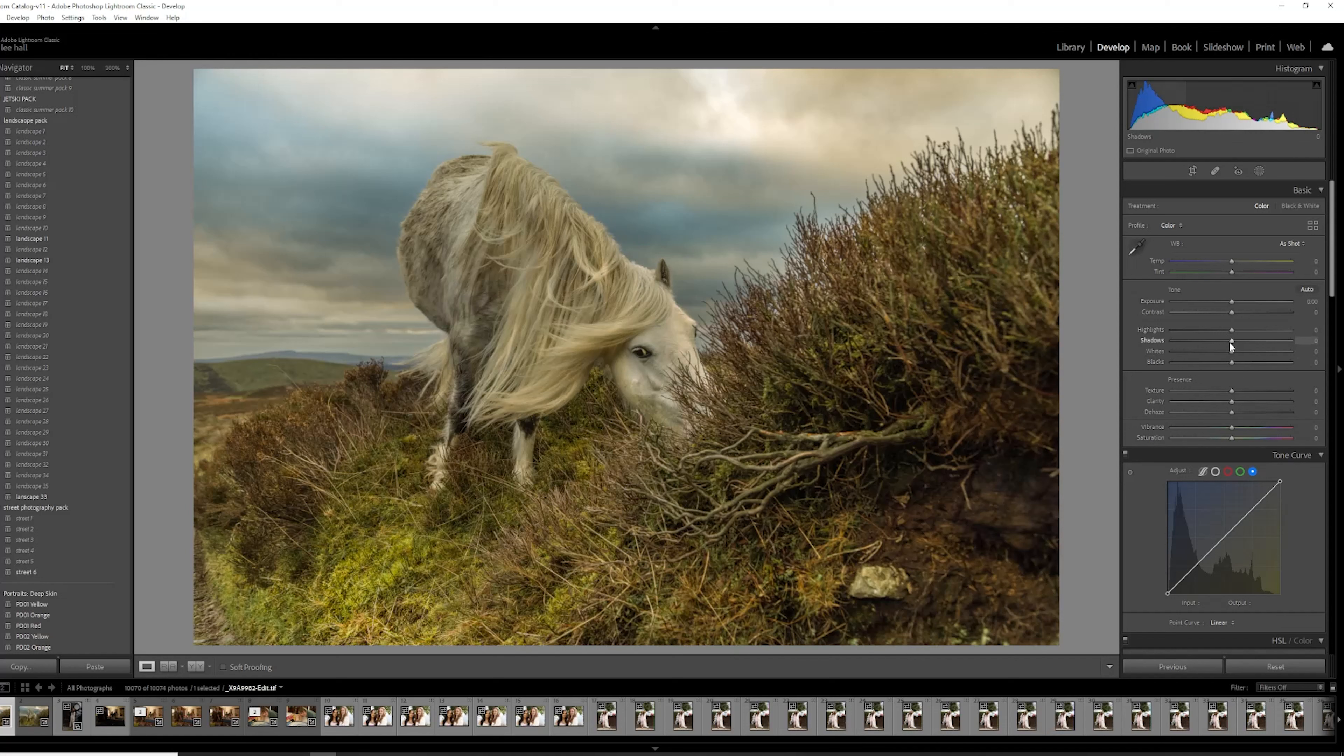
# - Set the photo's Shadows to +58, Vibrance to -30 and white balance Temp to -7
pyautogui.moveTo(1231, 340); pyautogui.dragTo(1266, 343)
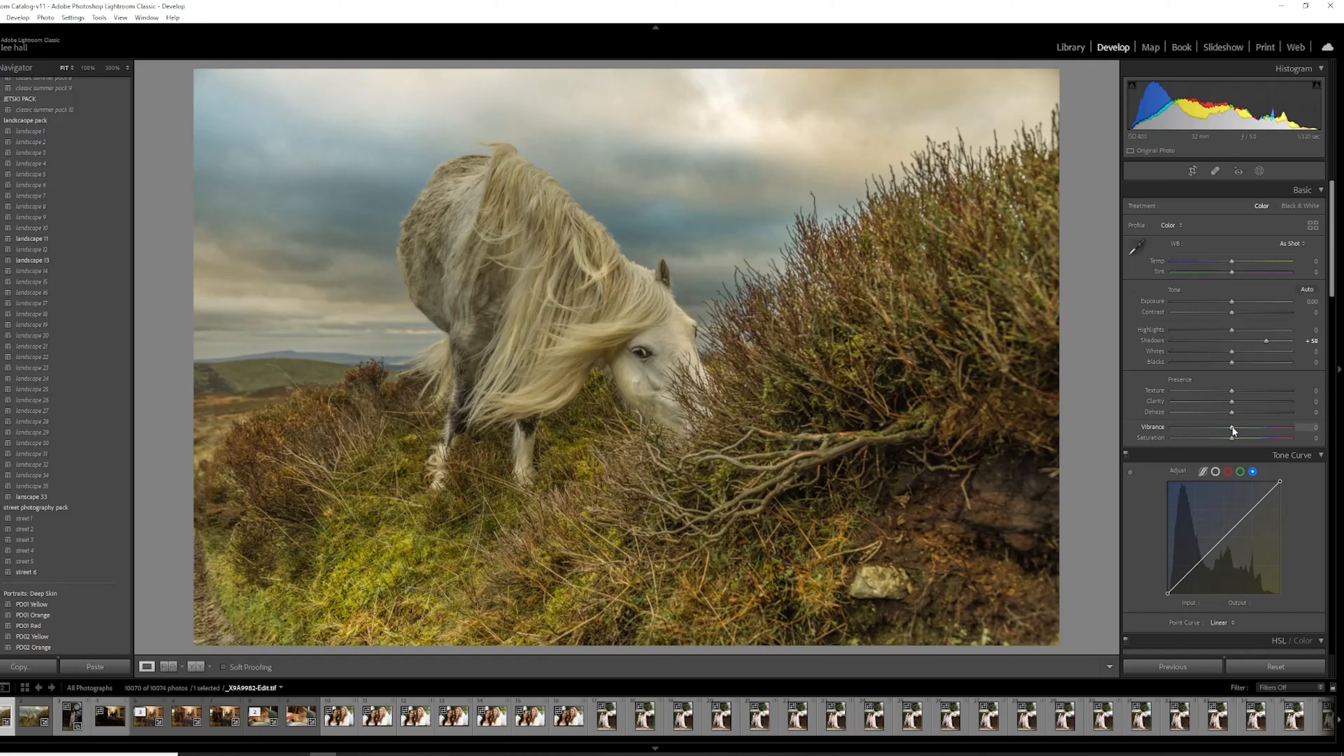
pyautogui.moveTo(1231, 426); pyautogui.dragTo(1213, 429)
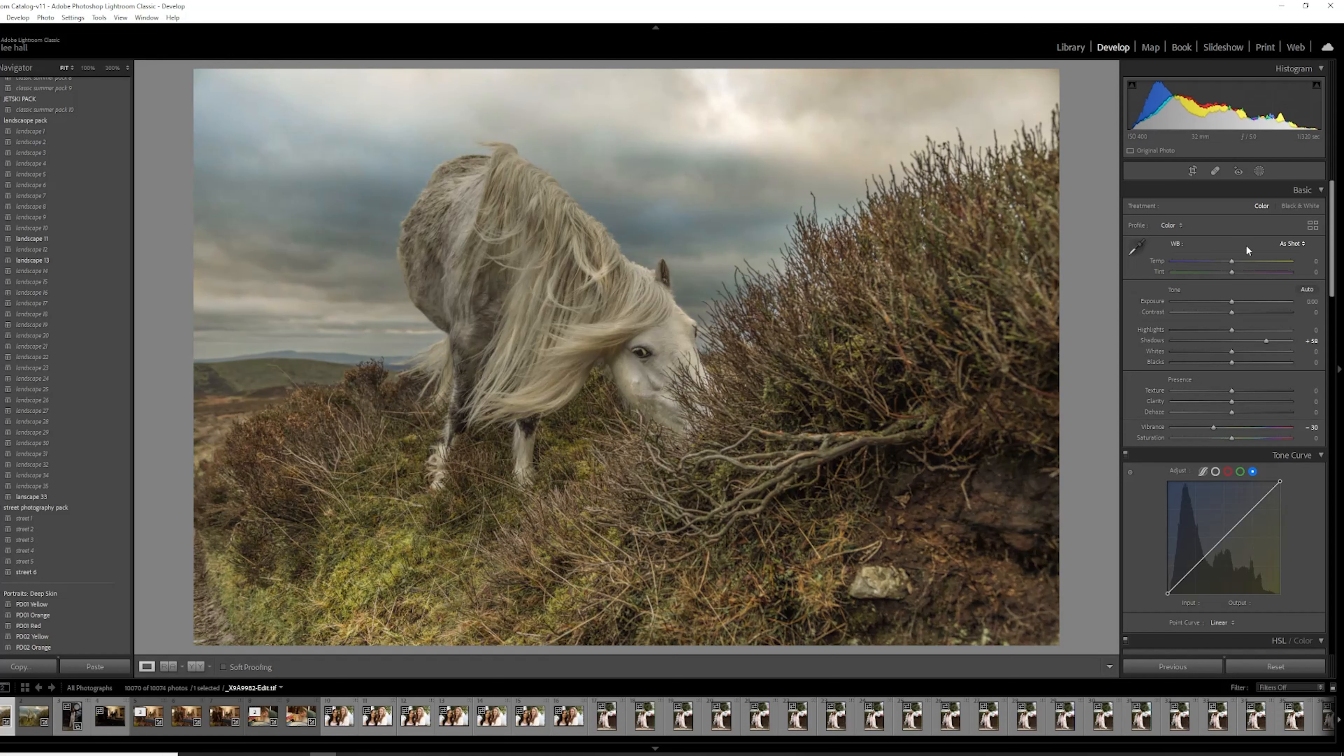
pyautogui.moveTo(1234, 260); pyautogui.dragTo(1227, 260)
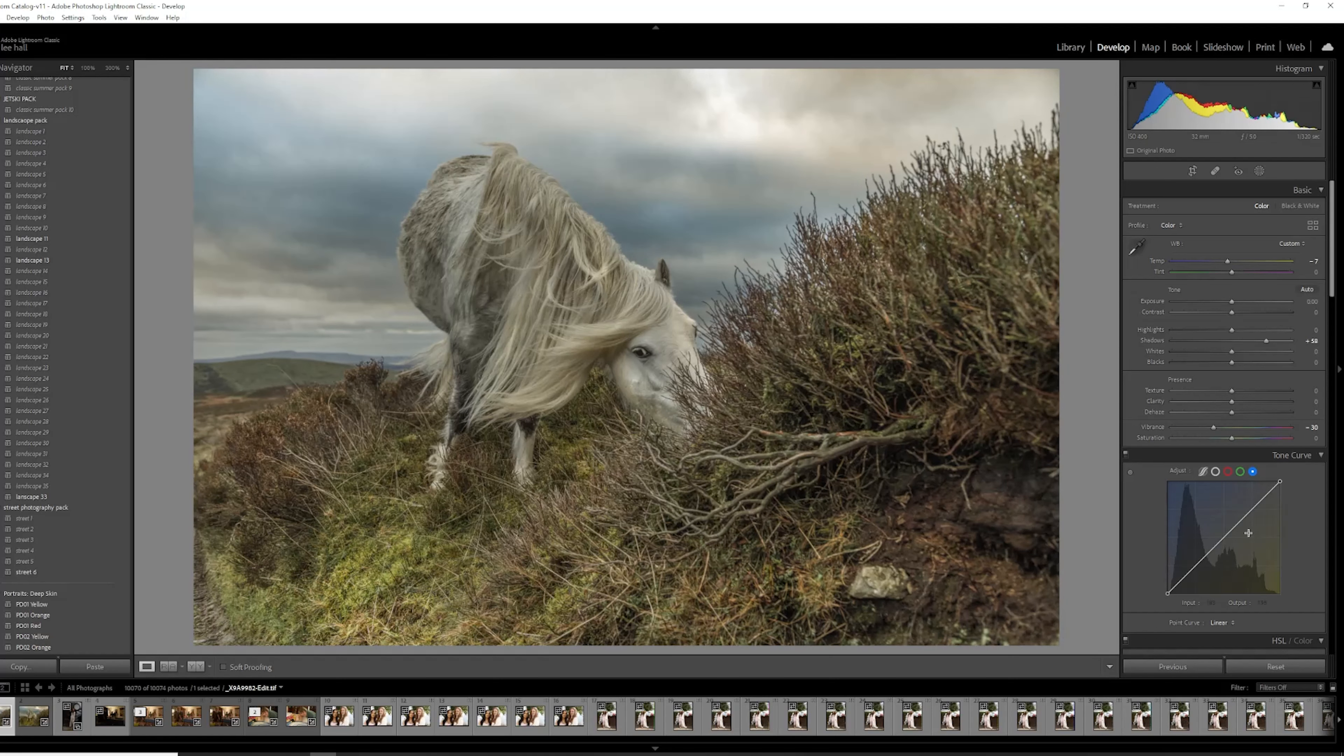
# - Add a soft dark post-crop vignette with Amount -47, Midpoint 16 and Feather 100
pyautogui.scroll(-15, 1248, 533)
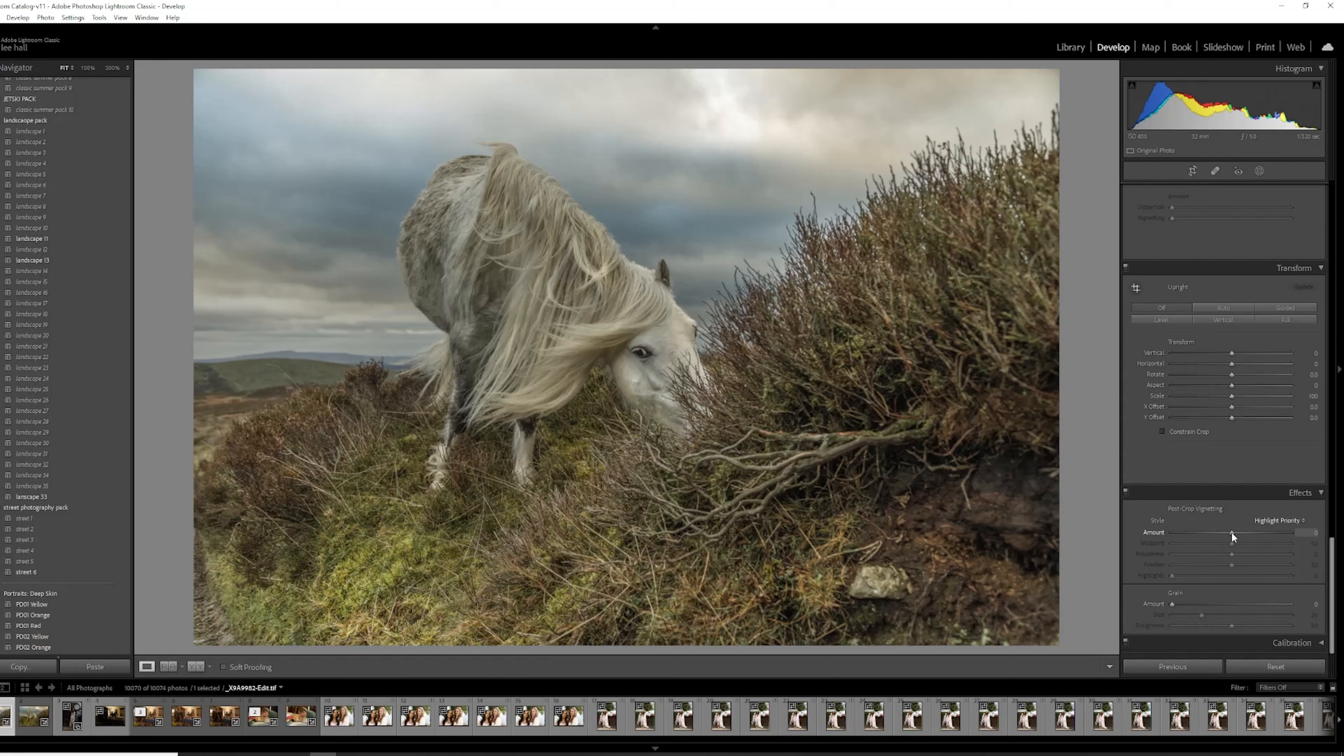
pyautogui.moveTo(1231, 532); pyautogui.dragTo(1162, 565)
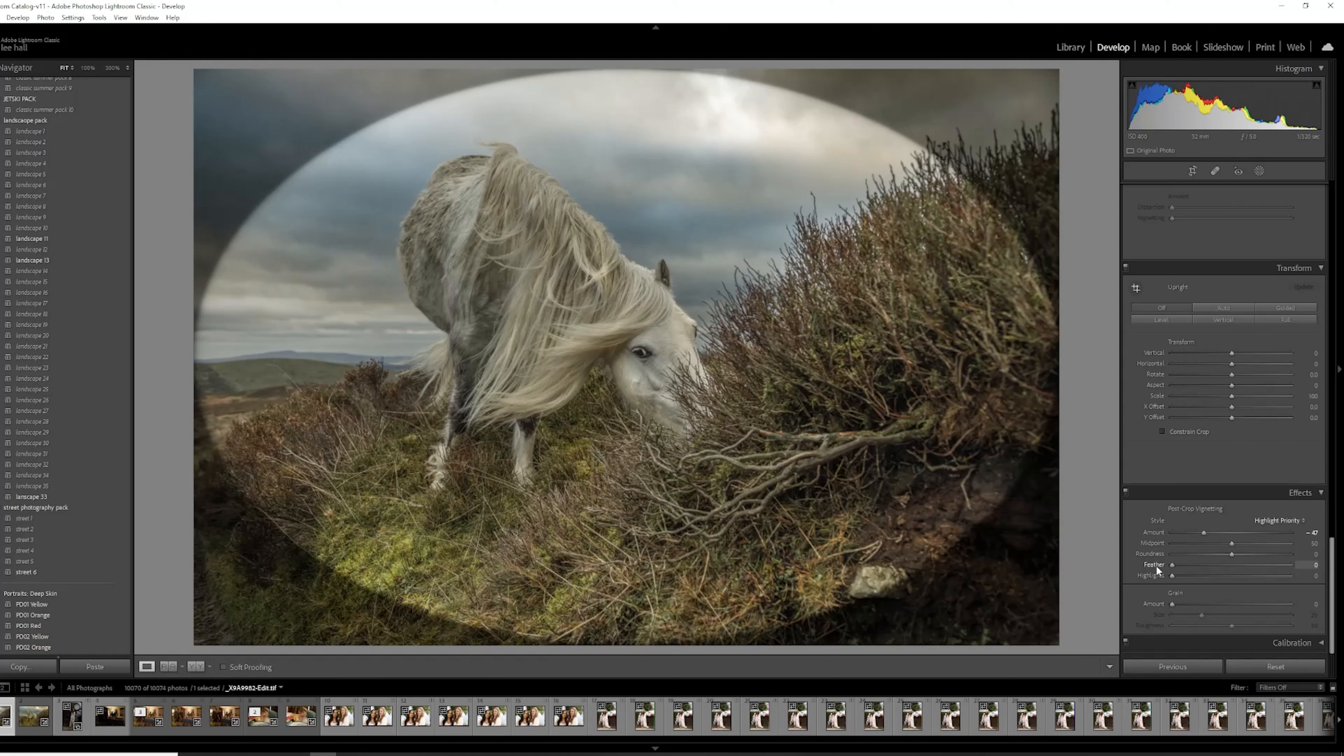
pyautogui.moveTo(1156, 566); pyautogui.dragTo(1304, 567)
pyautogui.moveTo(1231, 543); pyautogui.dragTo(1191, 551)
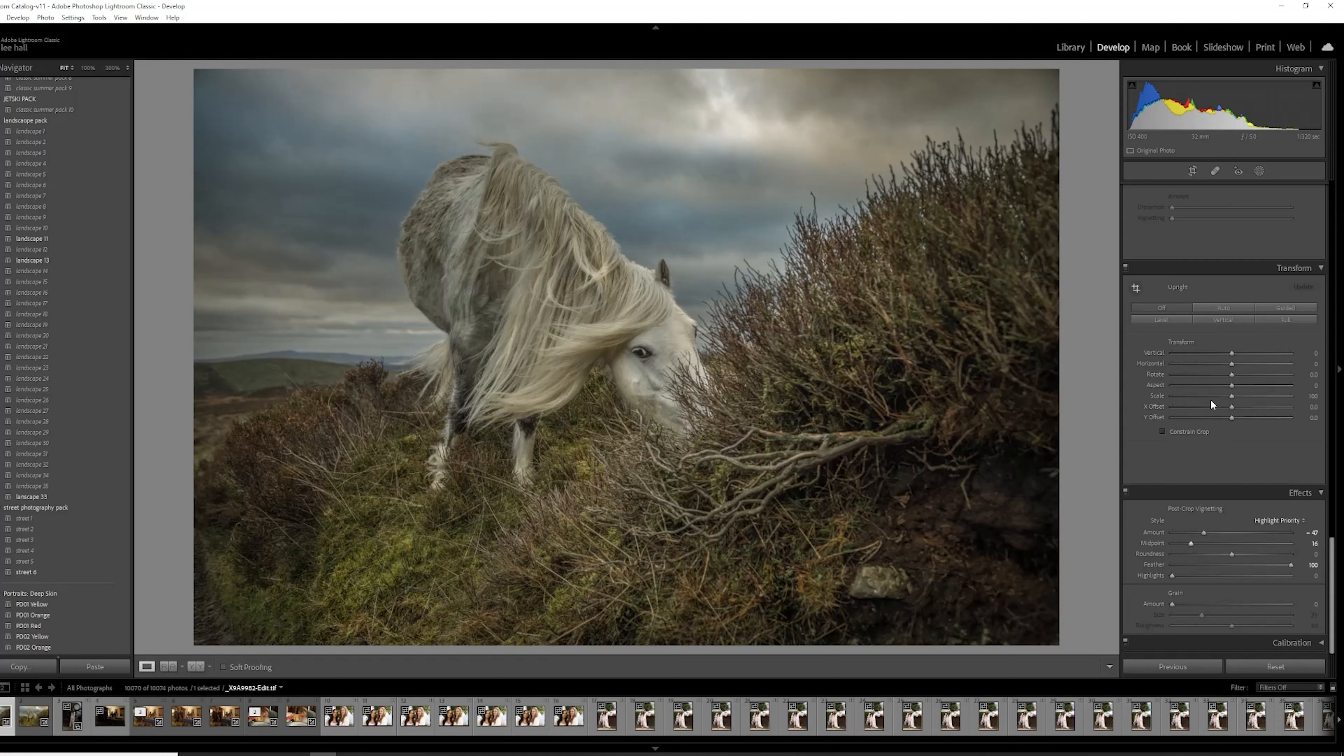
# - Tint the midtones warm orange in Color Grading with hue 33 and saturation 6
pyautogui.scroll(10, 1211, 397)
pyautogui.scroll(3, 1214, 393)
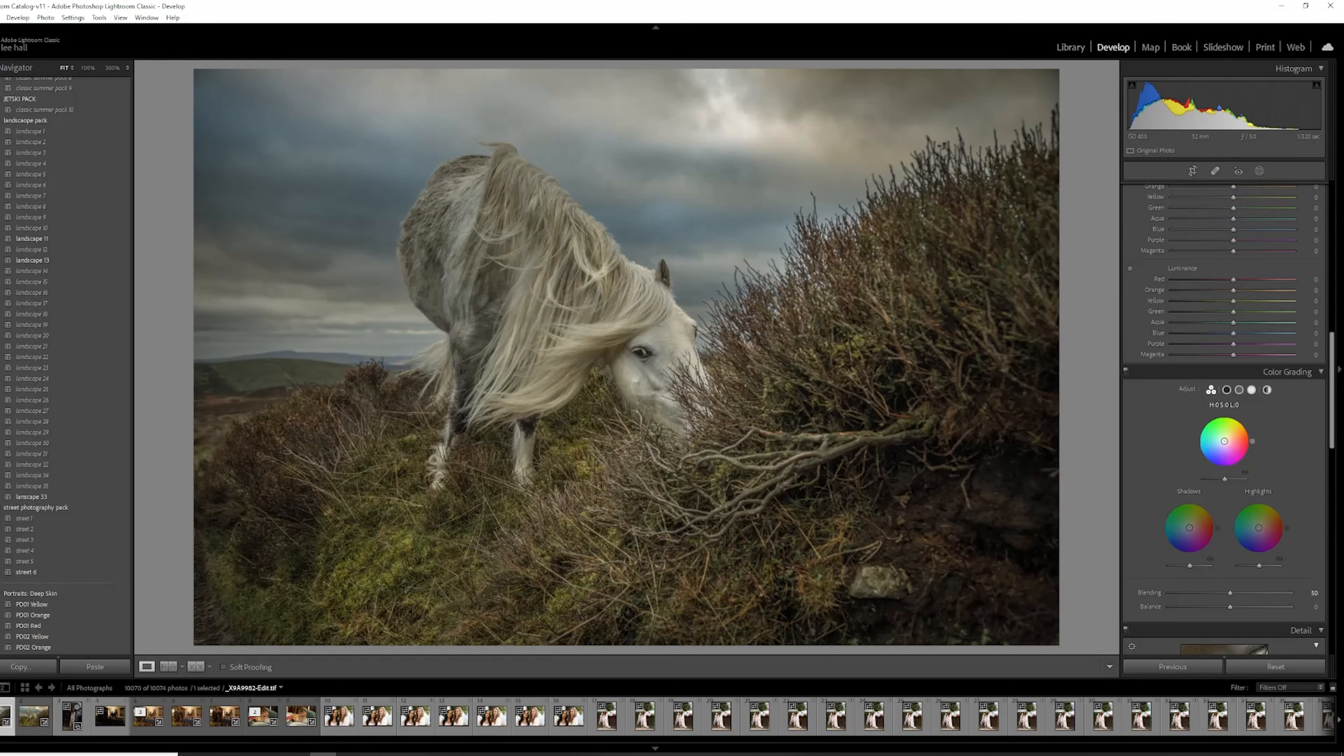
pyautogui.moveTo(1224, 441); pyautogui.dragTo(1251, 432)
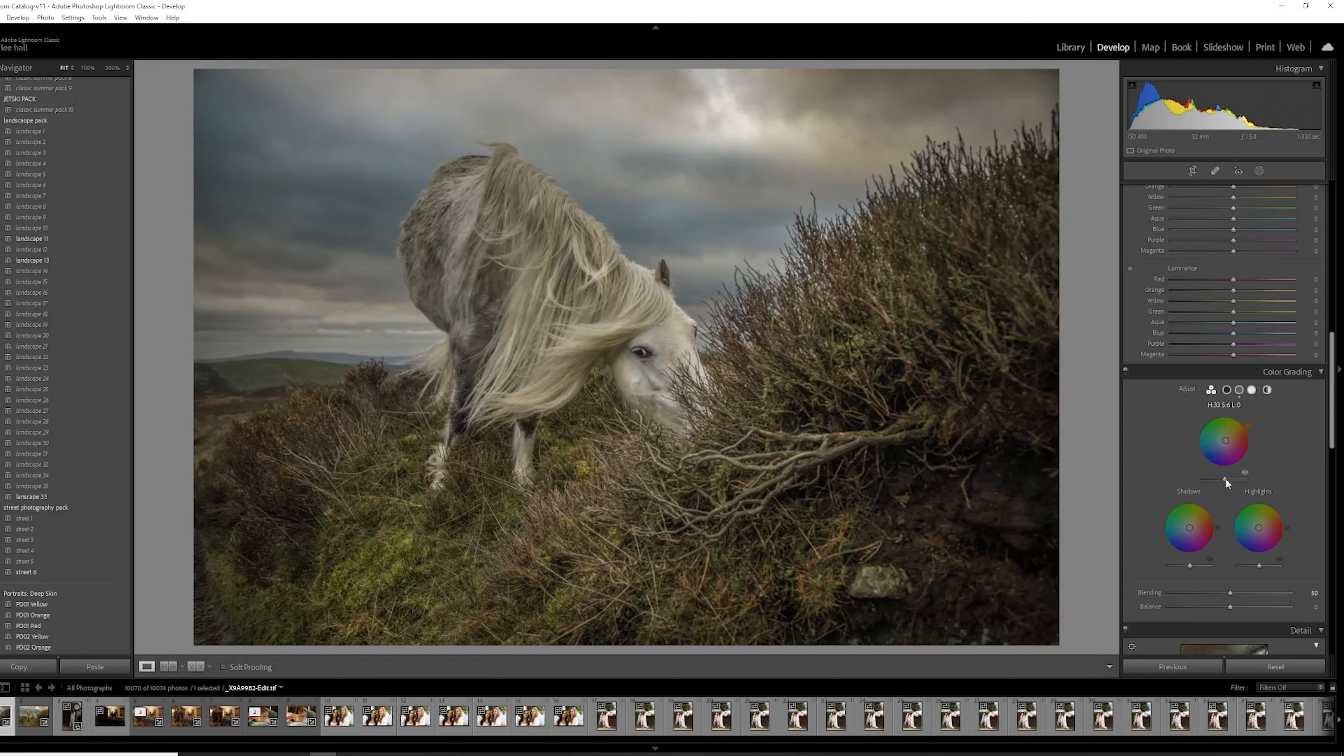
pyautogui.moveTo(1226, 478)
pyautogui.mouseDown()
pyautogui.moveTo(1239, 479)
pyautogui.moveTo(1224, 479)
pyautogui.mouseUp()
# - Set the Highlights to -14 and the Blacks to +24
pyautogui.scroll(10, 1218, 328)
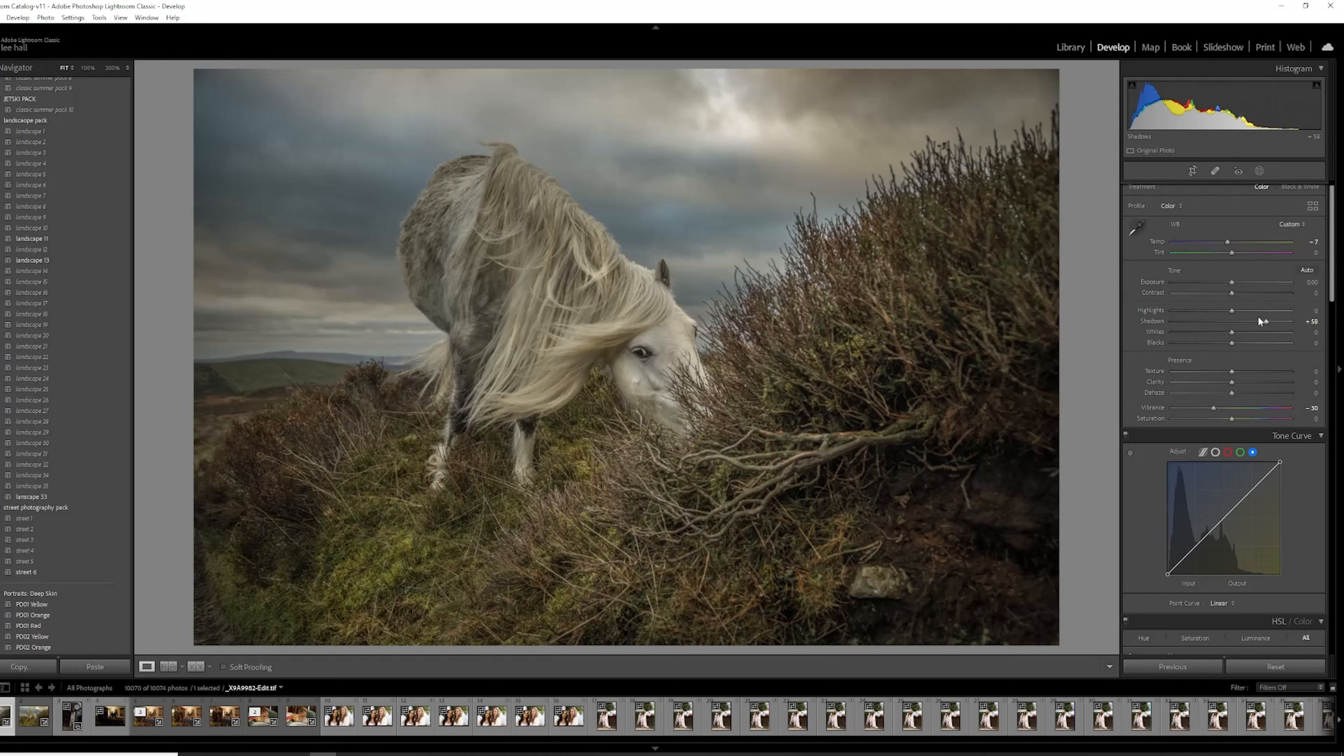
pyautogui.moveTo(1231, 308)
pyautogui.mouseDown()
pyautogui.moveTo(1190, 311)
pyautogui.moveTo(1290, 313)
pyautogui.moveTo(1221, 314)
pyautogui.mouseUp()
pyautogui.moveTo(1232, 342); pyautogui.dragTo(1245, 345)
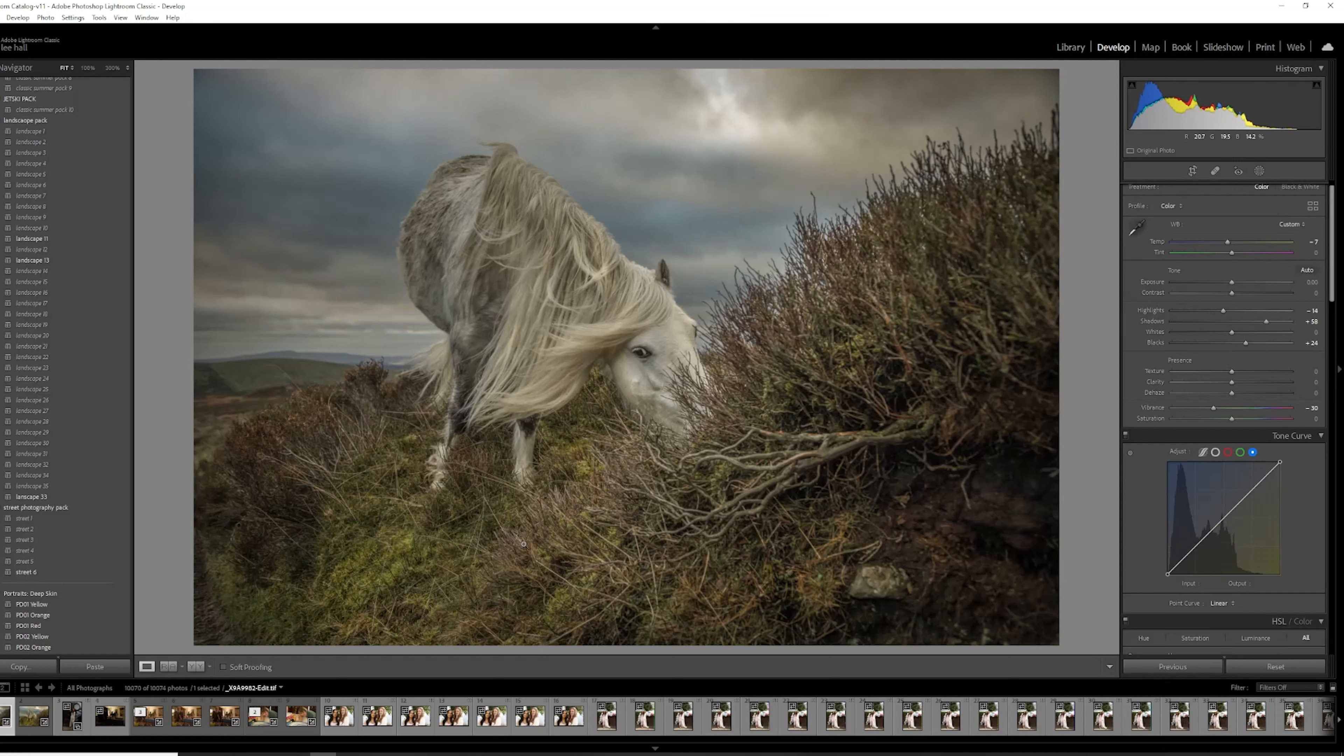
# - Set the Yellow saturation to +31 and check the grass and the horse's face at 100% zoom
pyautogui.scroll(-10, 1191, 482)
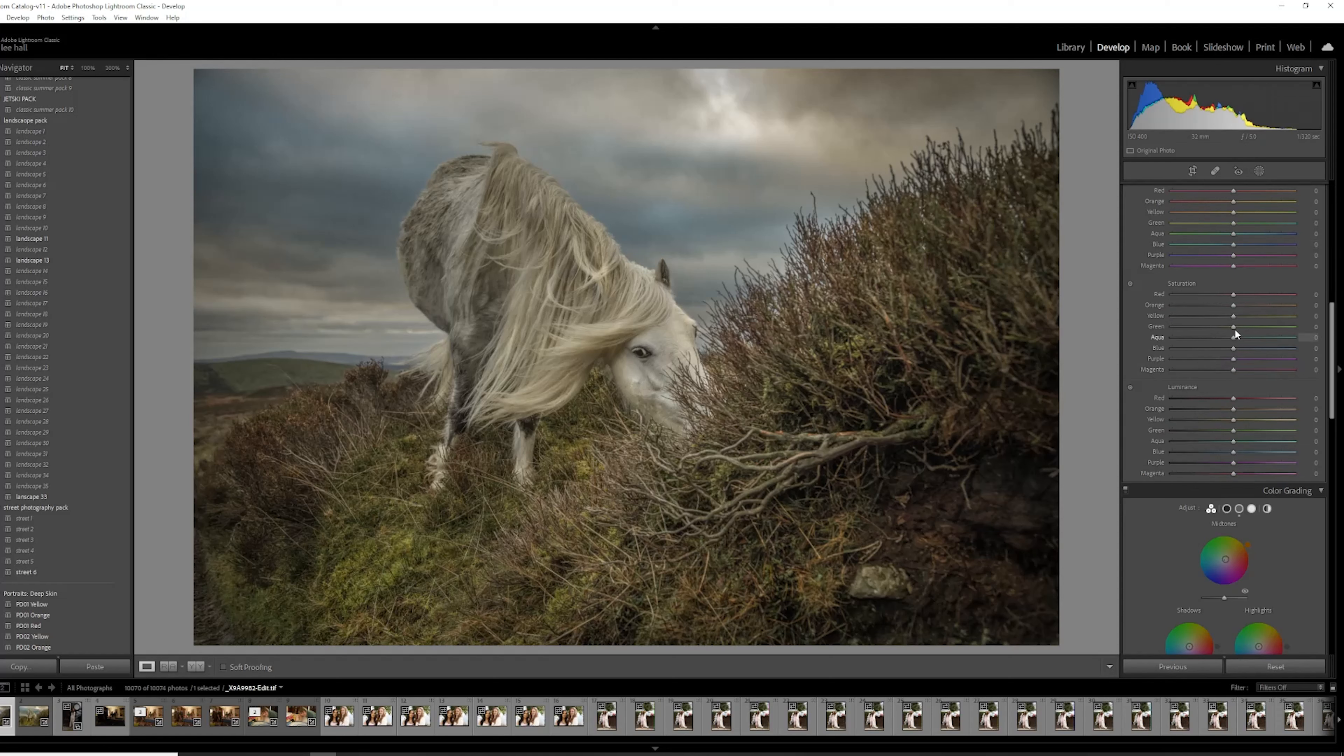
pyautogui.moveTo(1234, 314); pyautogui.dragTo(1252, 314)
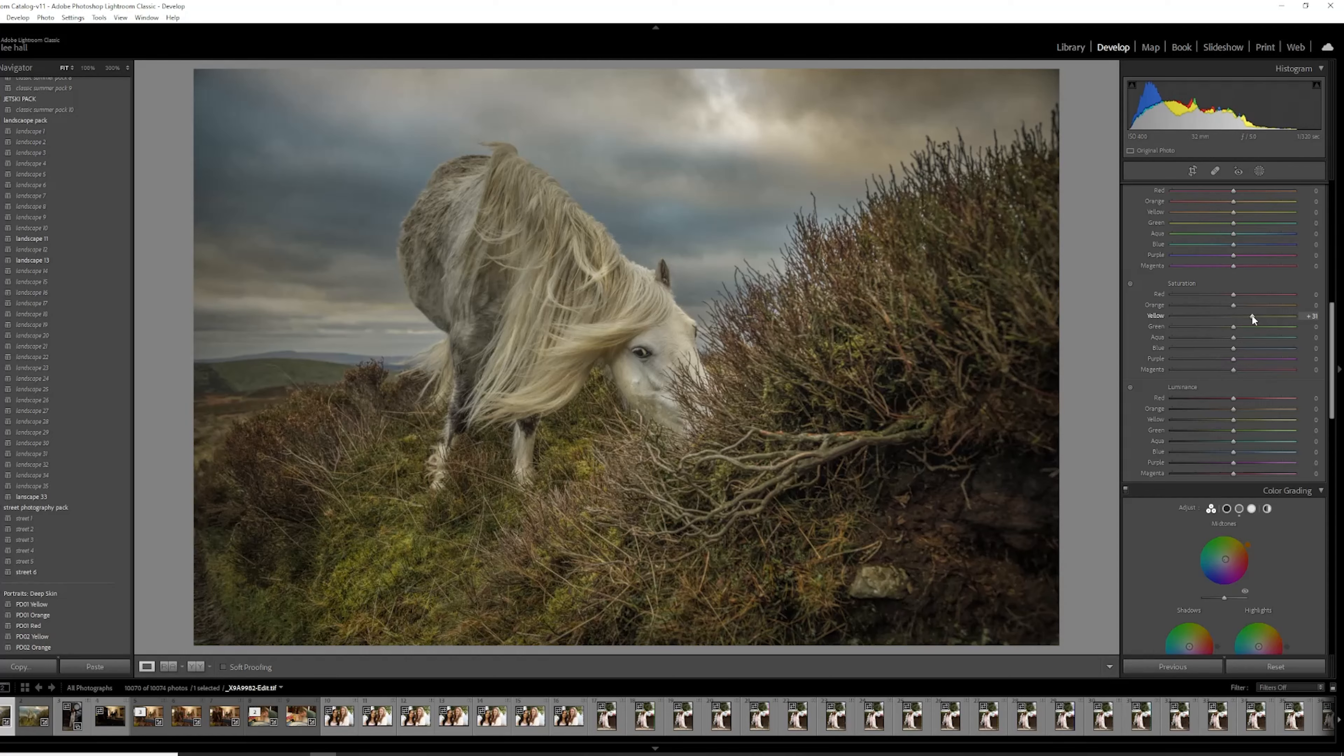
pyautogui.click(438, 511)
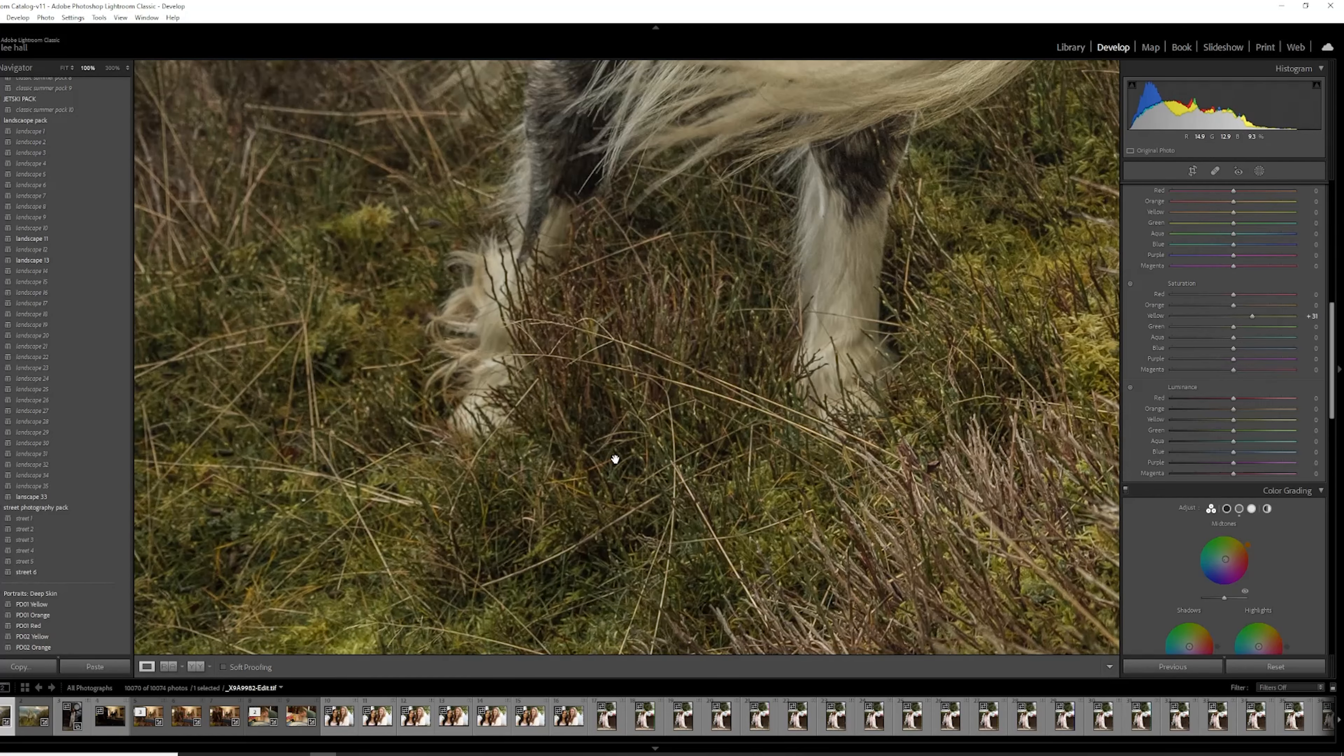
pyautogui.click(615, 460)
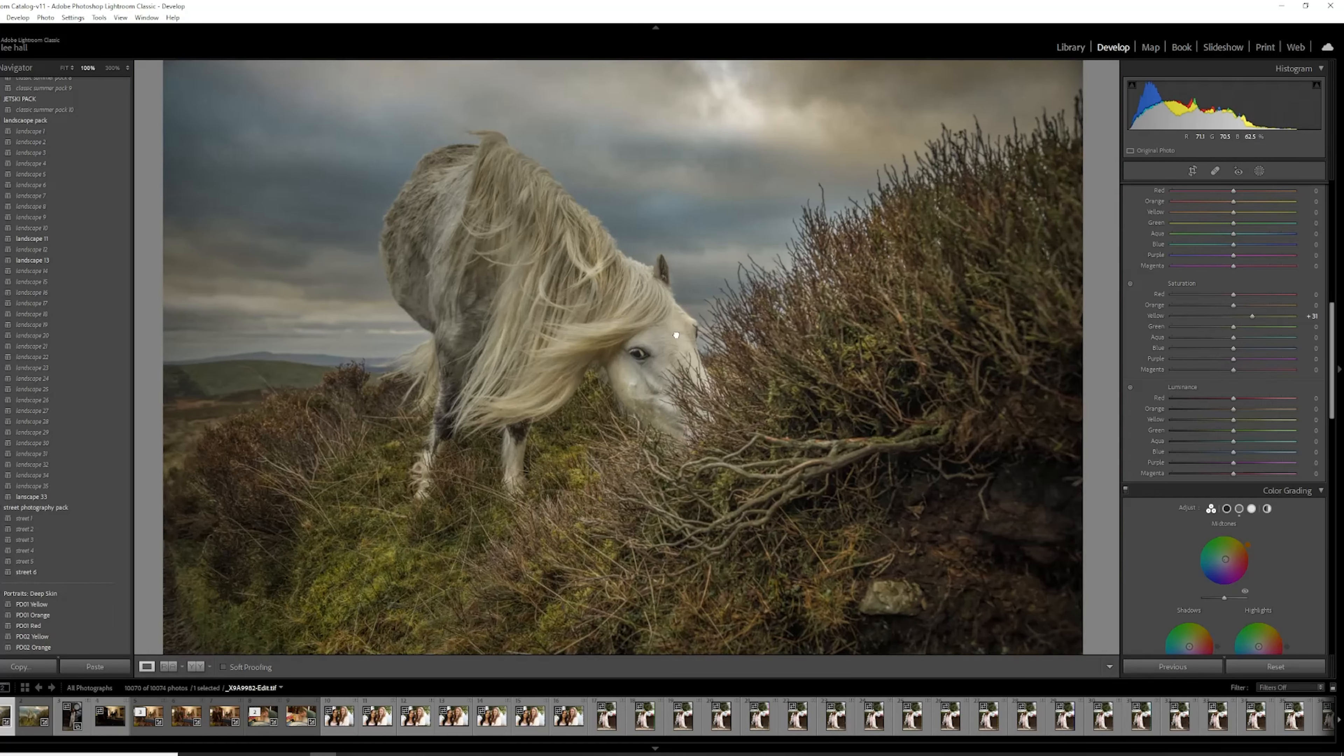
pyautogui.click(677, 333)
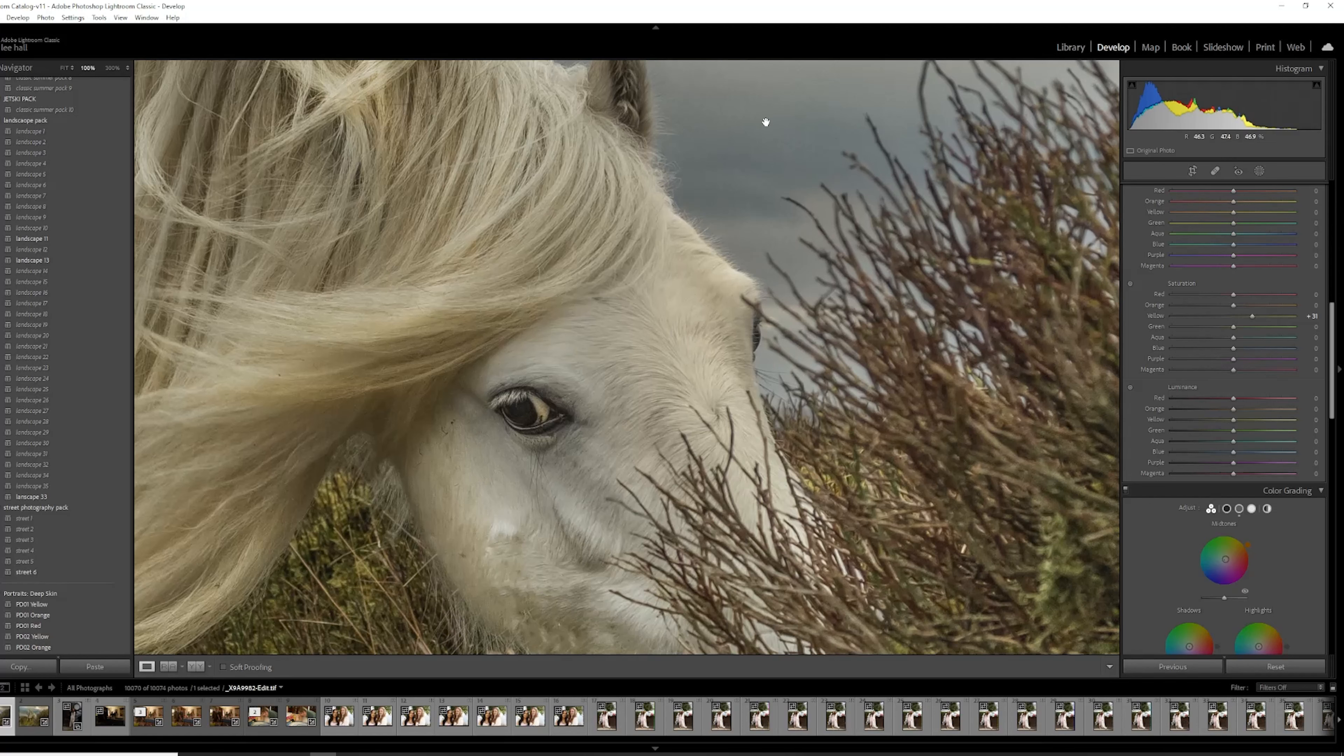
pyautogui.click(771, 318)
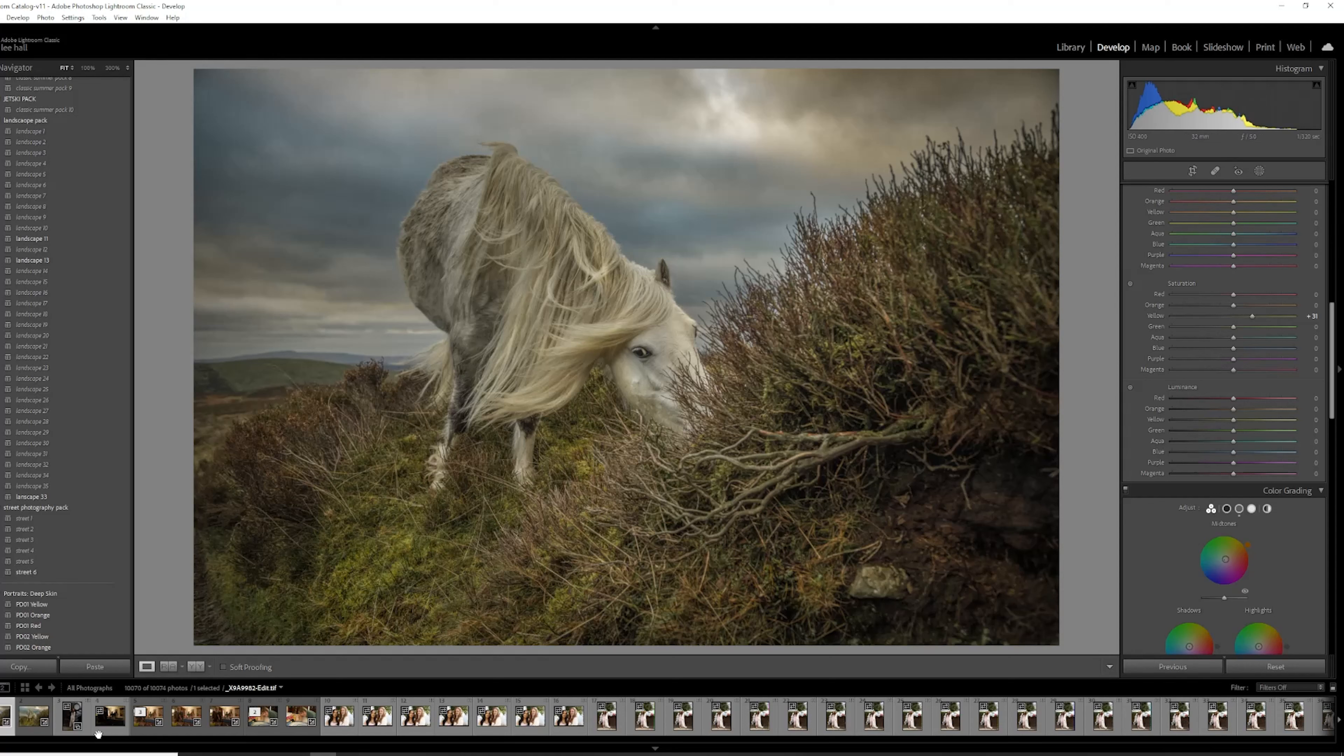
pyautogui.moveTo(2, 740); pyautogui.dragTo(686, 752)
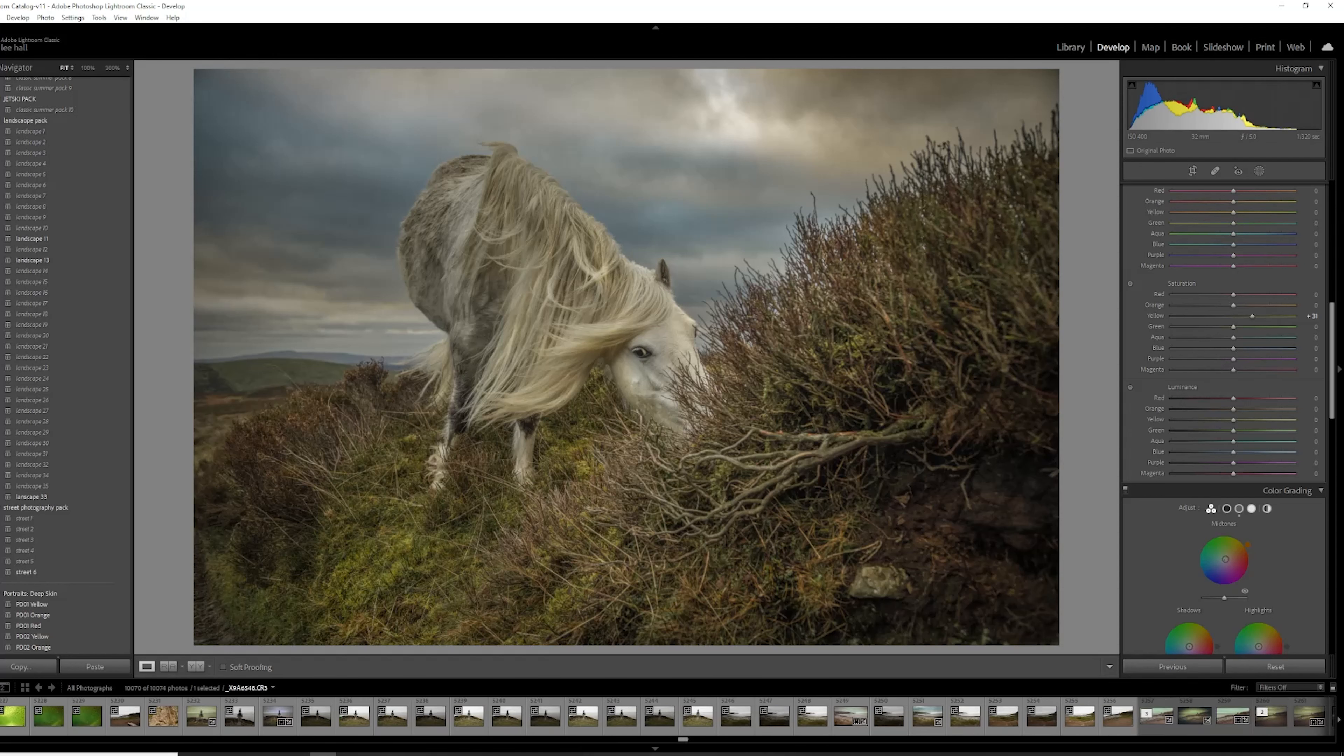
pyautogui.moveTo(683, 739); pyautogui.dragTo(10, 740)
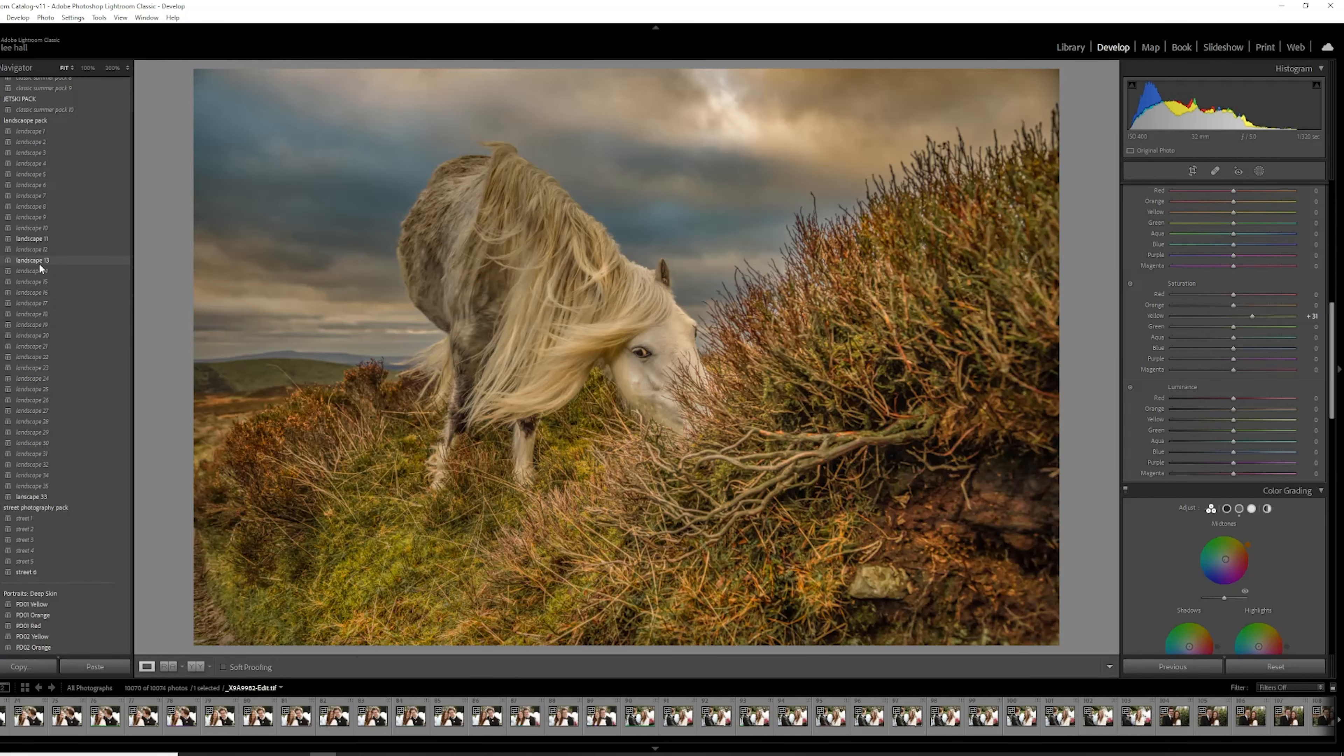
# - Apply the landscape 14 preset and adjust its tone with Blacks +100, Highlights -100 and Exposure -0.29
pyautogui.click(39, 270)
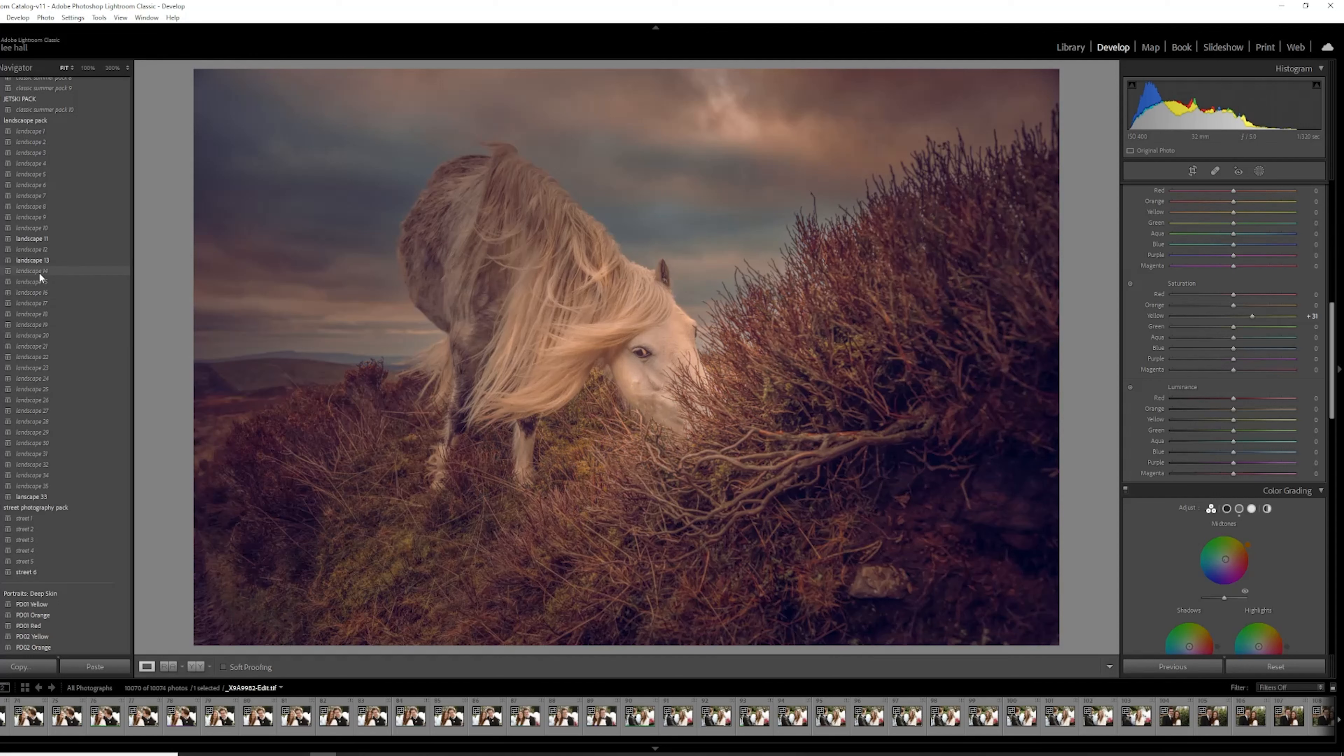
pyautogui.scroll(5, 1285, 343)
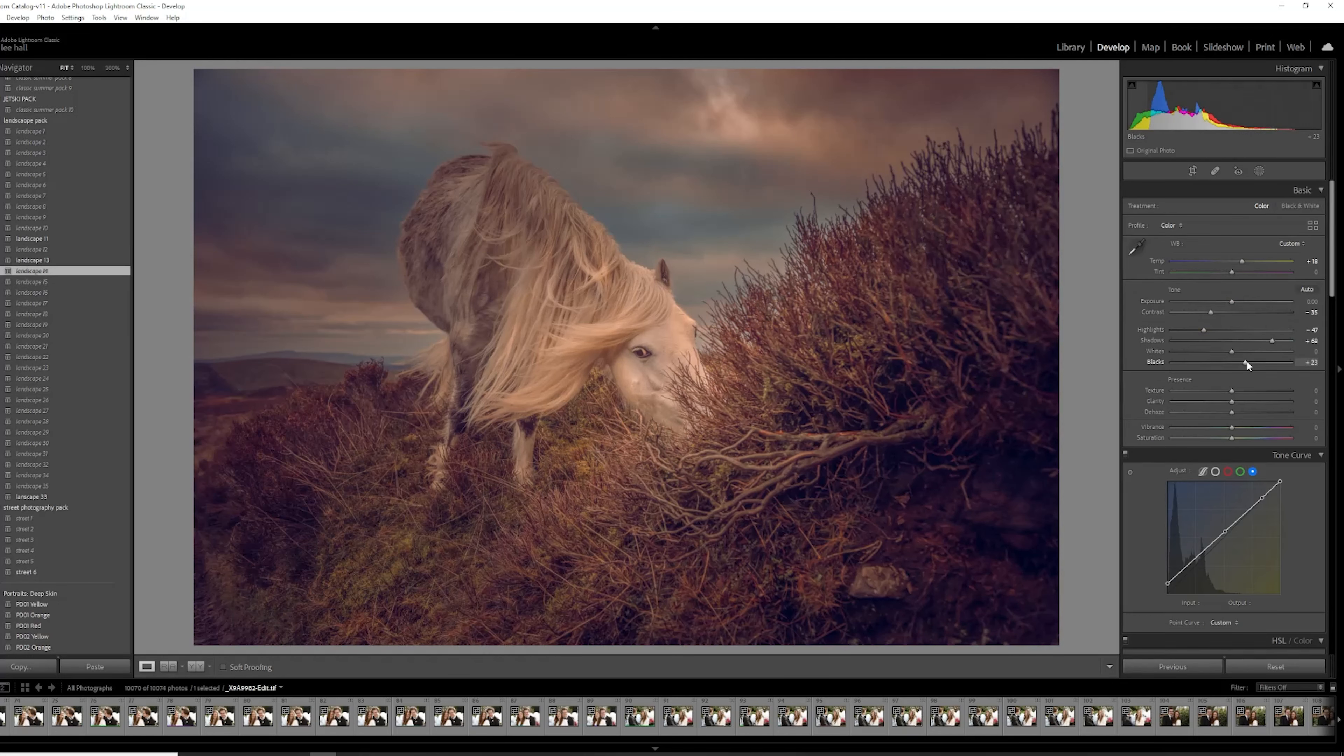
pyautogui.moveTo(1246, 362); pyautogui.dragTo(1297, 365)
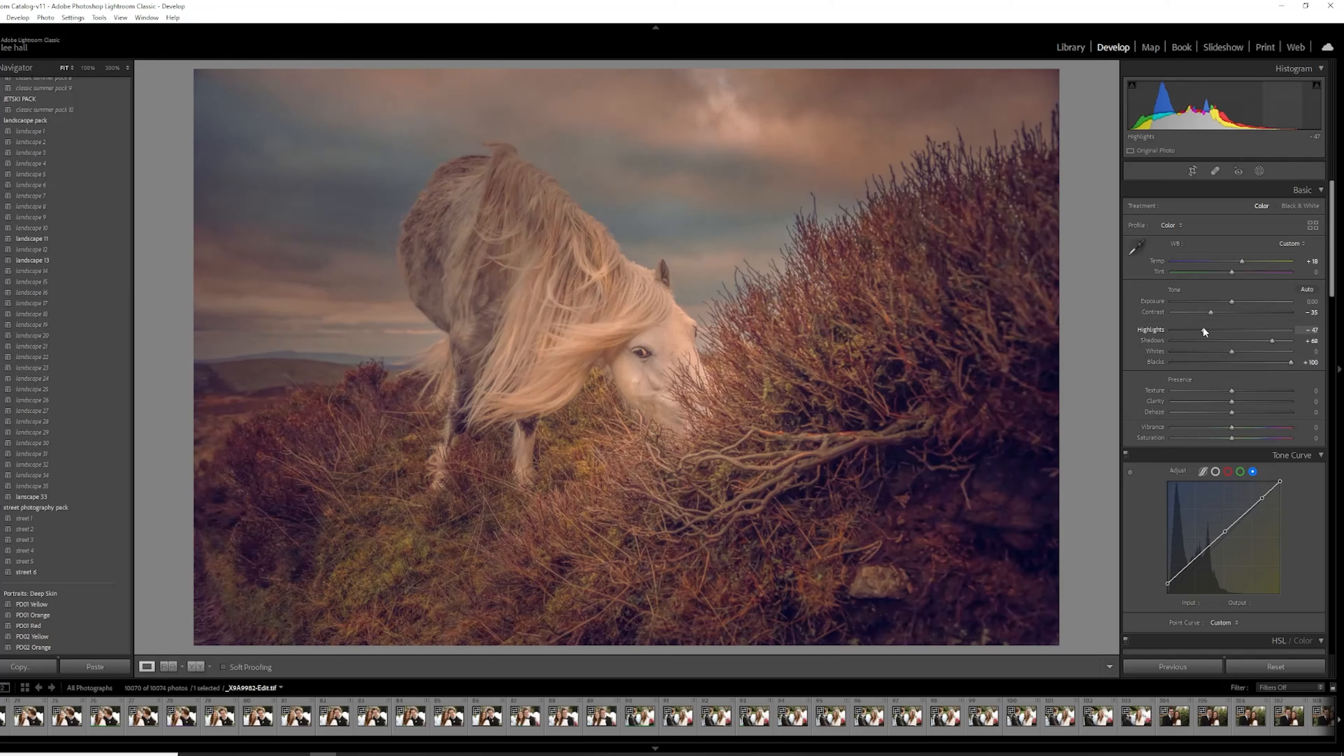
pyautogui.moveTo(1204, 329); pyautogui.dragTo(1155, 332)
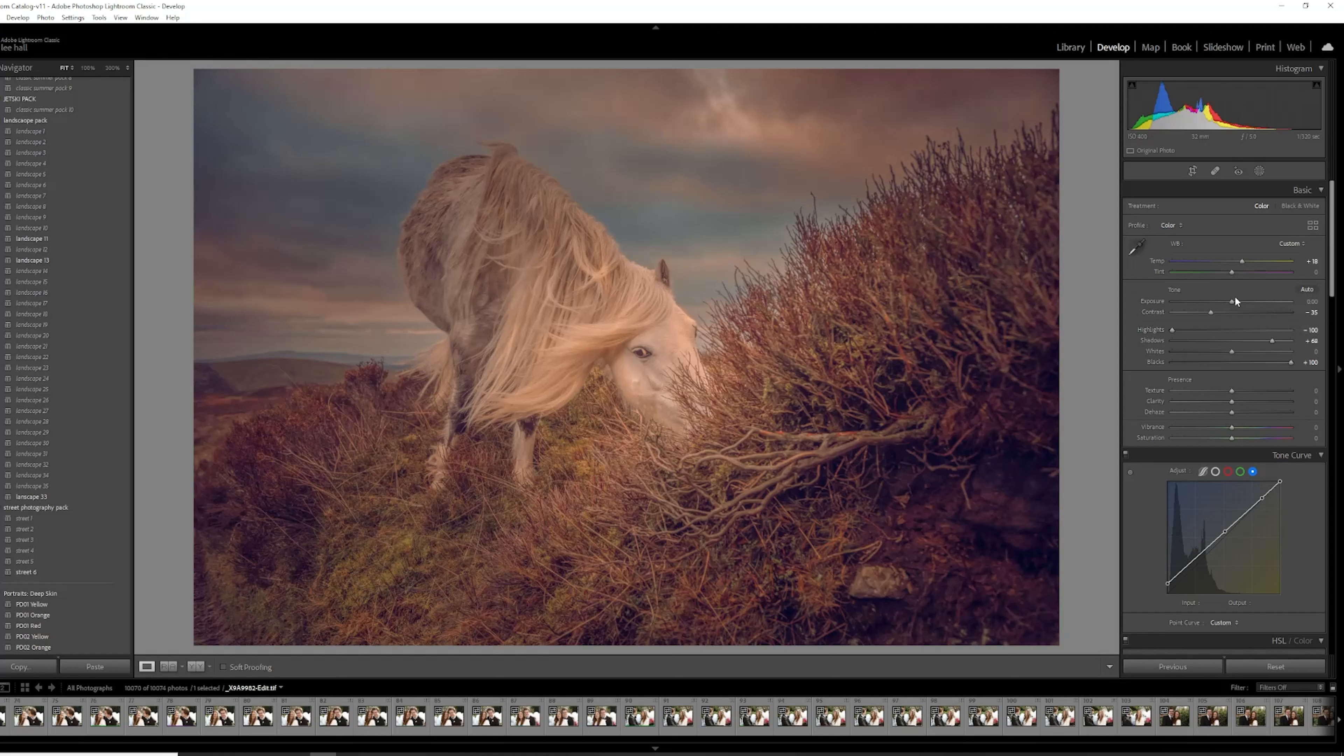
pyautogui.moveTo(1232, 299); pyautogui.dragTo(1227, 300)
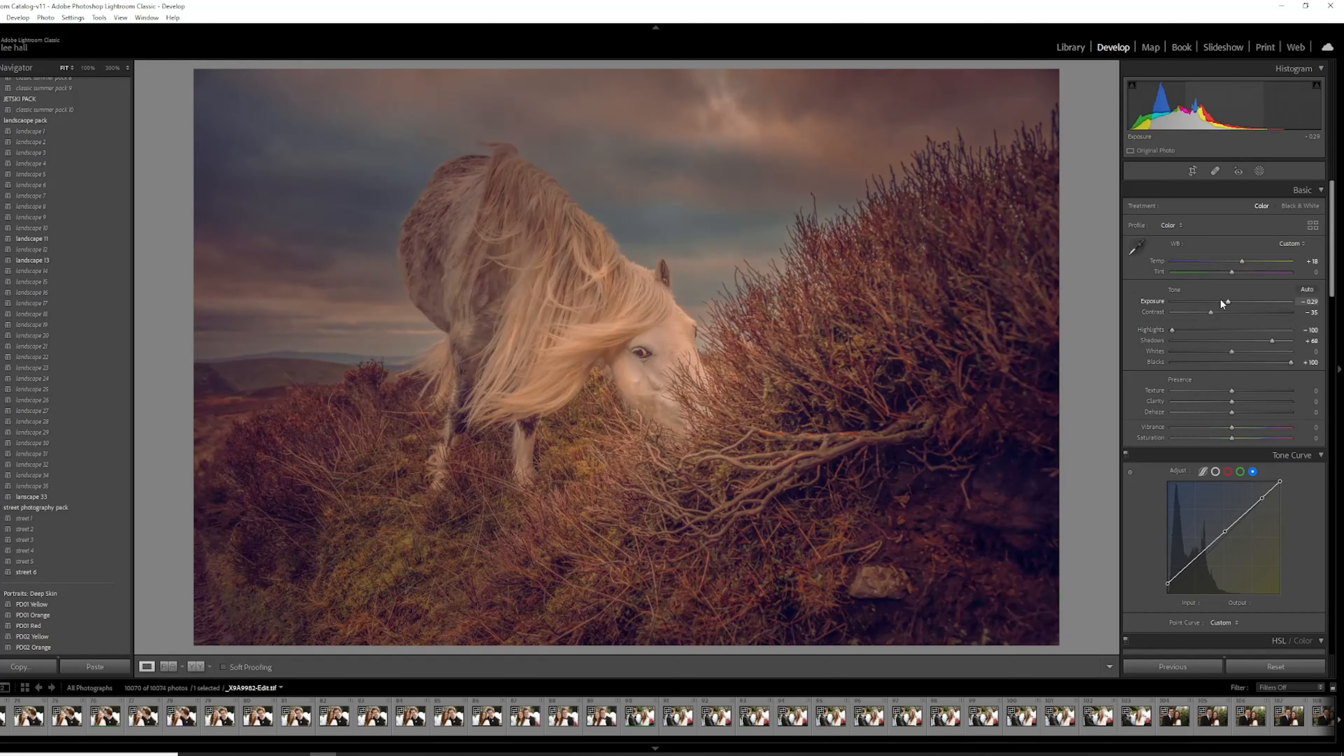